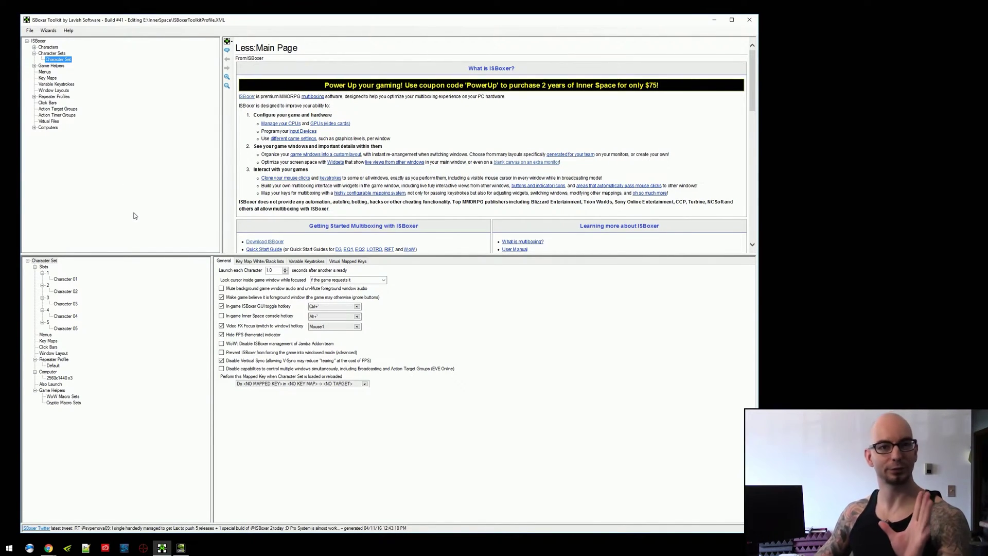
- Open the Window Layout Wizard for the existing character set and enlarge the wizard window
right_click(58, 59)
left_click(97, 100)
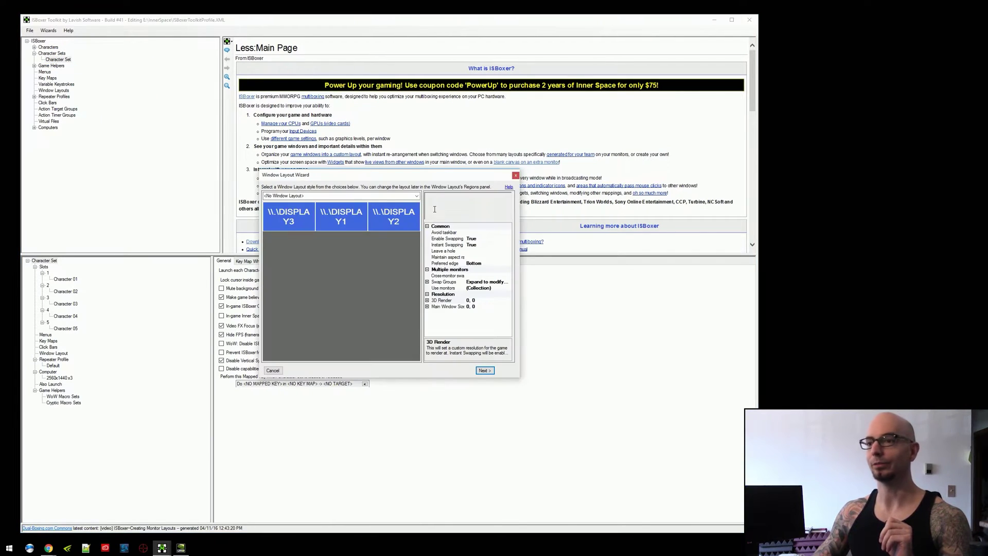
left_click_drag(435, 209, 228, 76)
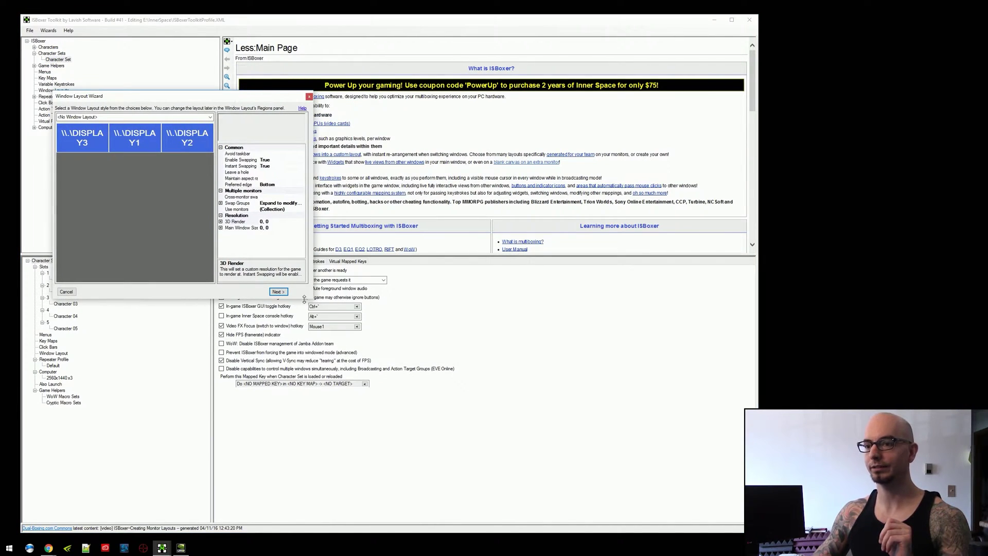
left_click_drag(311, 274, 842, 533)
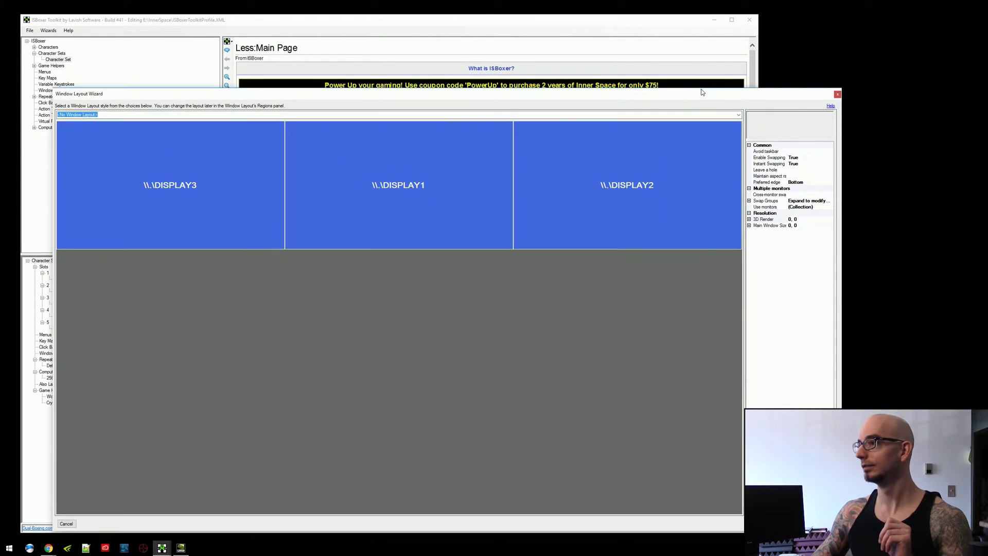
left_click_drag(689, 98, 682, 91)
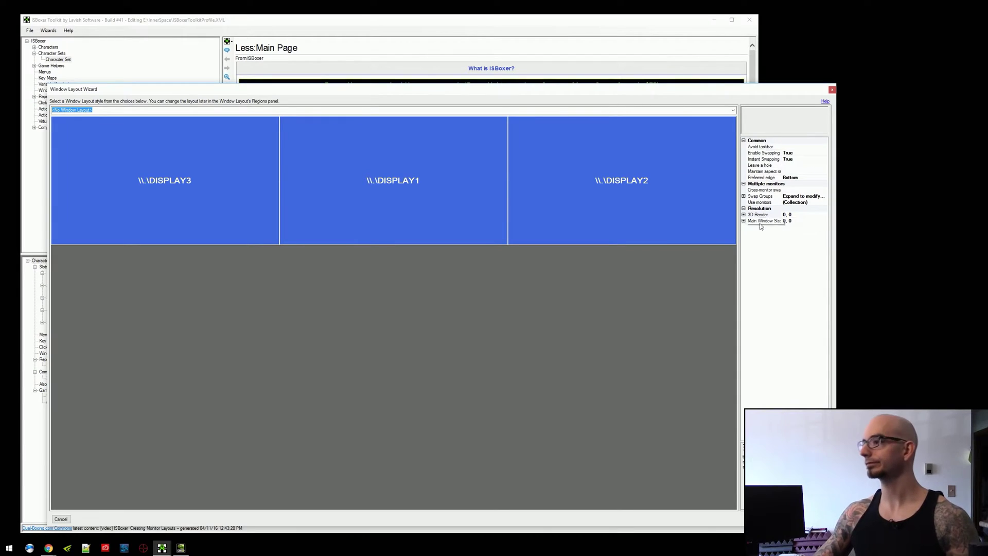
left_click(773, 197)
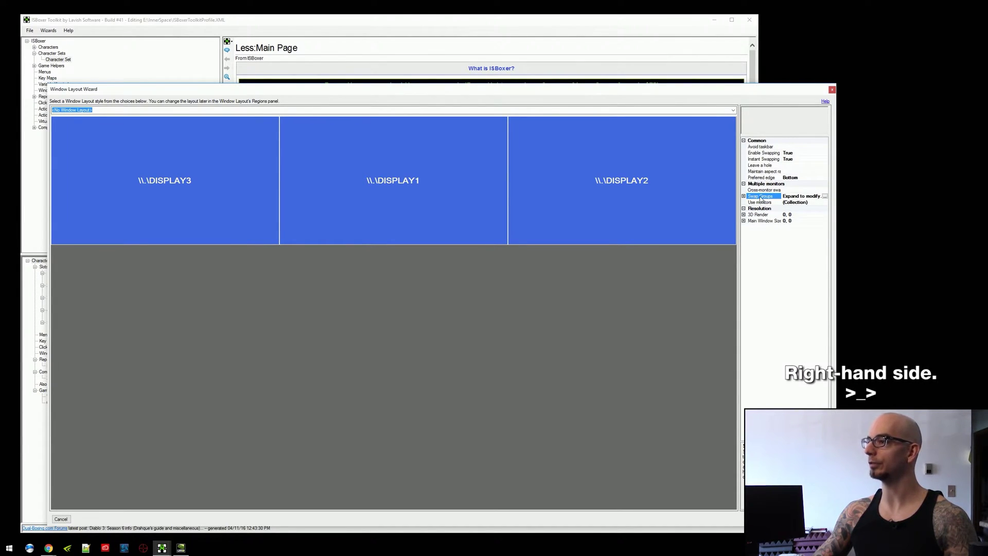
left_click(824, 196)
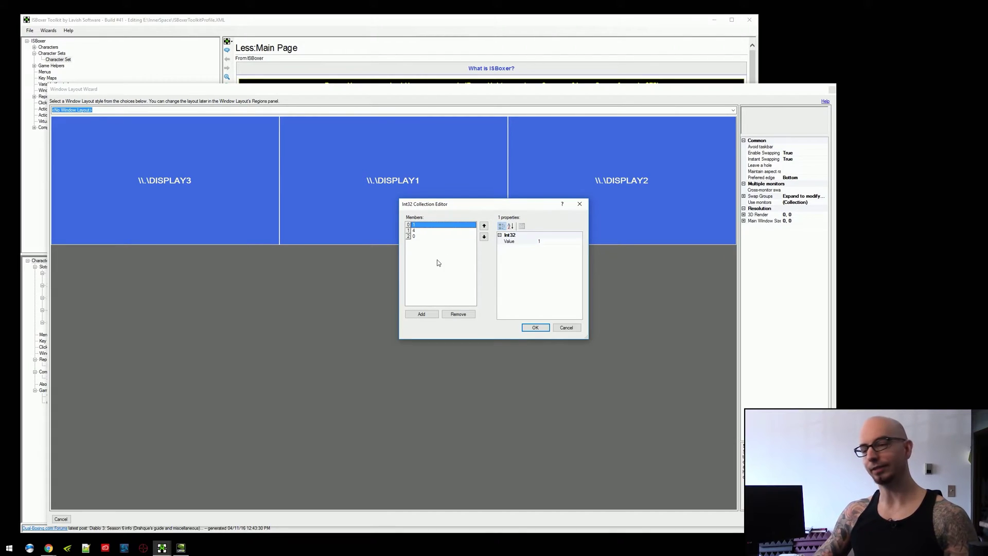
left_click(567, 327)
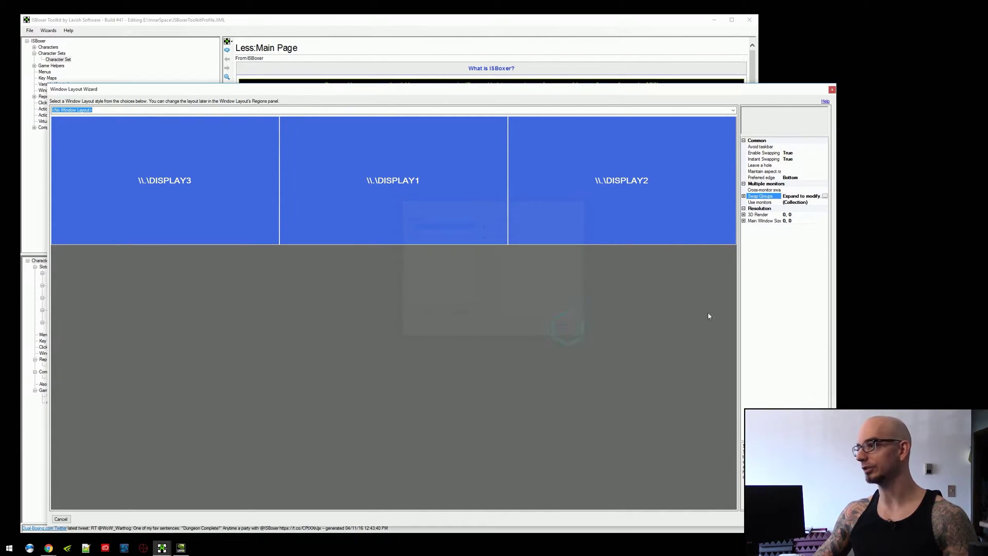
- Expand the Swap Groups per display, setting DISPLAY1 to 2 and DISPLAY2 to 3
left_click(744, 197)
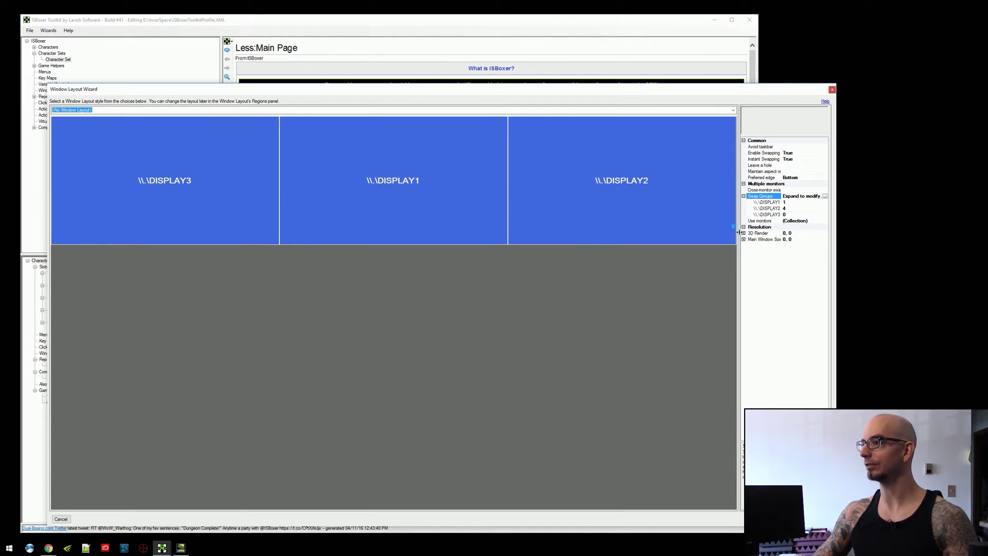
left_click_drag(739, 232, 722, 232)
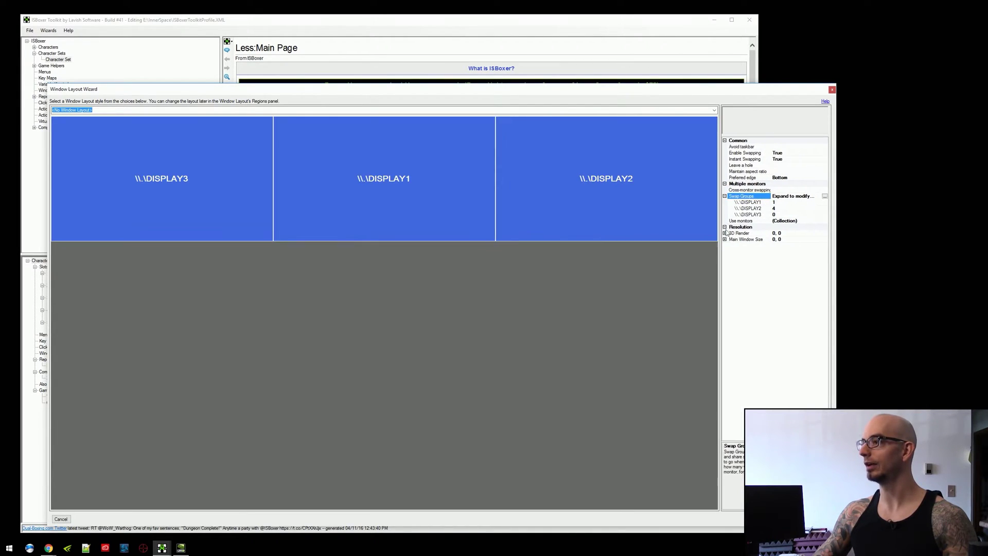
left_click(777, 207)
left_click(782, 202)
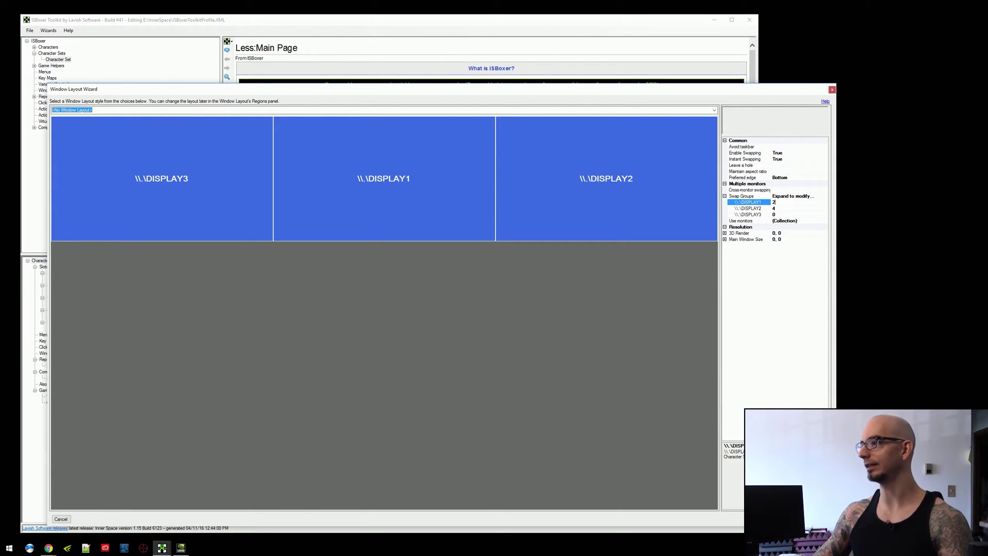
key("BackSpace")
type("2")
left_click(779, 208)
type("3")
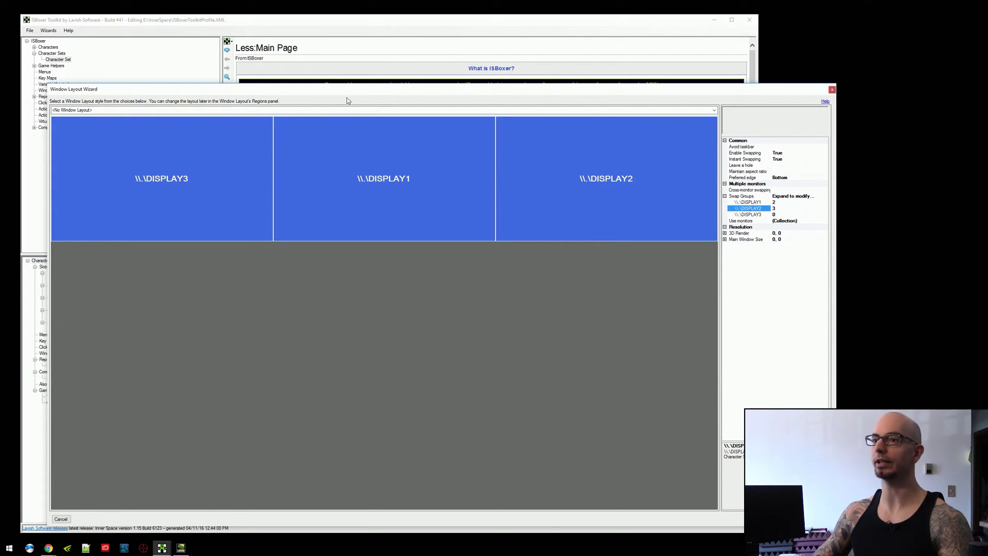
- Choose the "Multi-monitor with per-monitor swapping (Swapping,Maintain Aspect)" window layout style
left_click(348, 109)
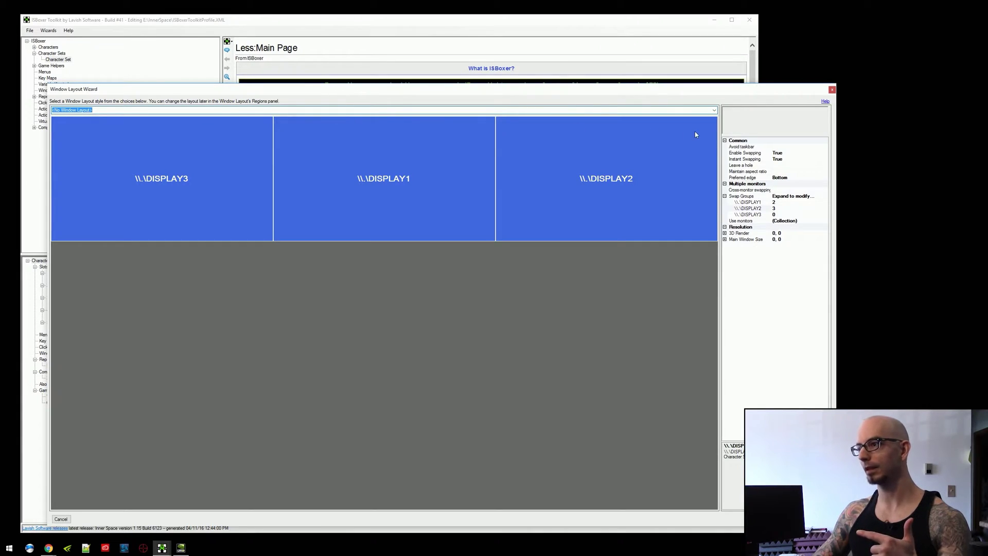
left_click(714, 110)
scroll(713, 152, "down", 5)
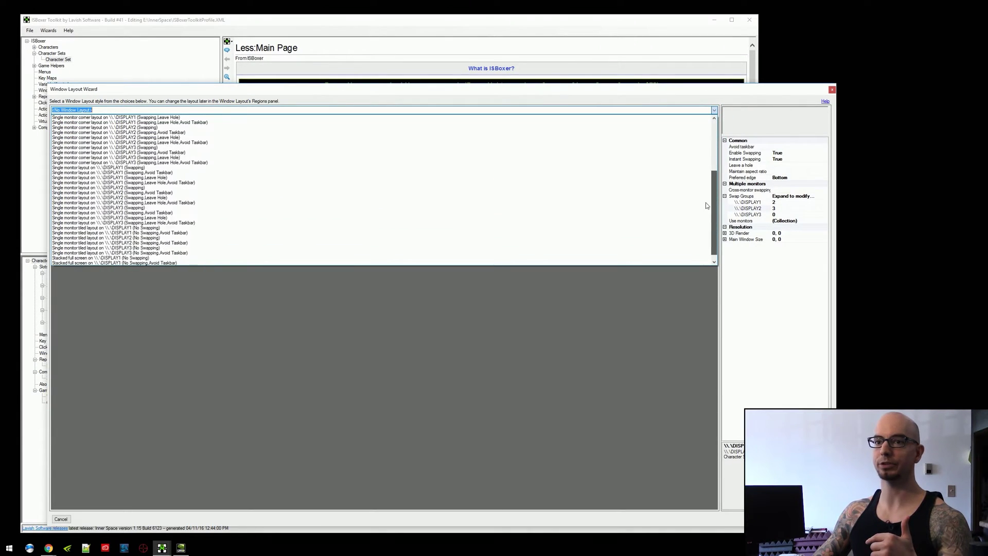
scroll(699, 140, "up", 5)
left_click(705, 121)
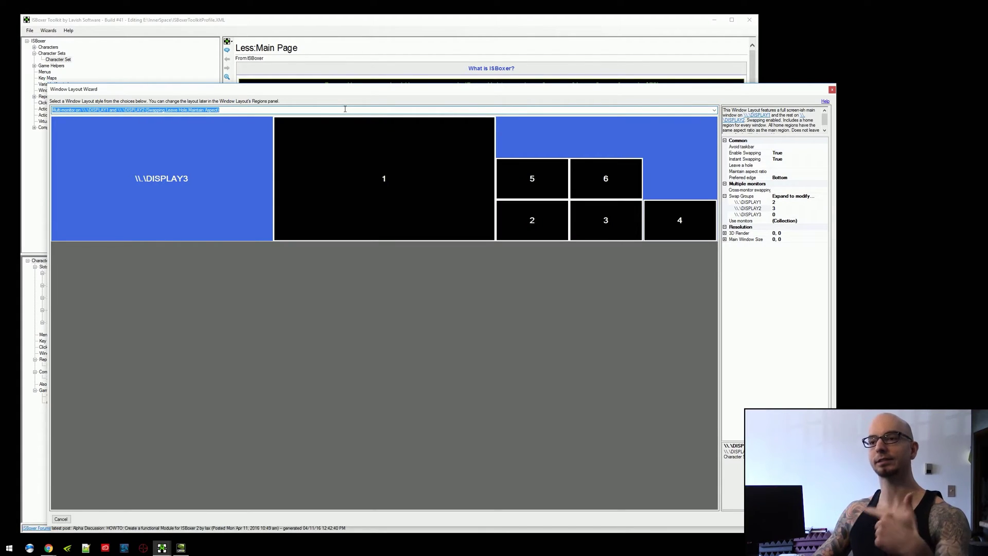
scroll(345, 110, "down", 1)
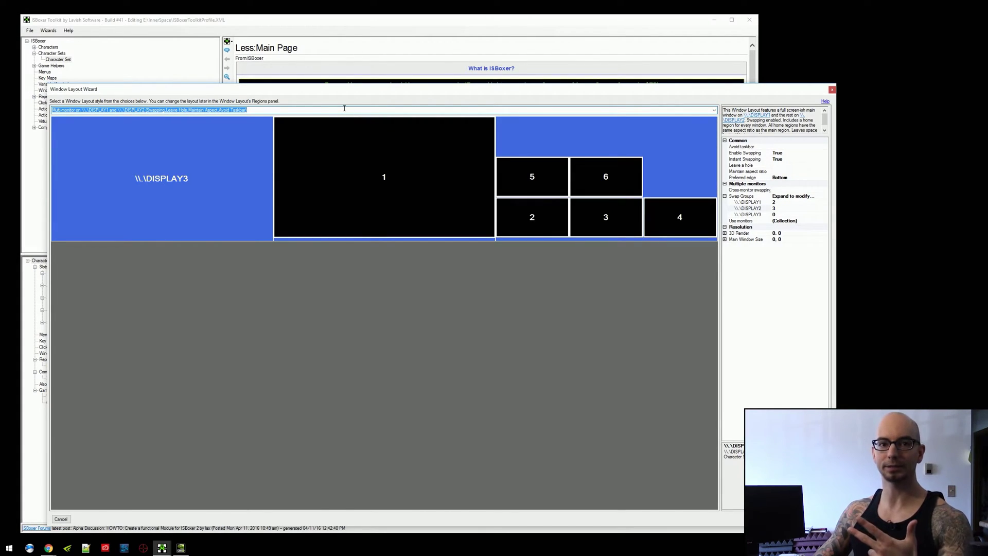
scroll(345, 108, "down", 1)
scroll(347, 108, "down", 1)
scroll(347, 108, "down", 1)
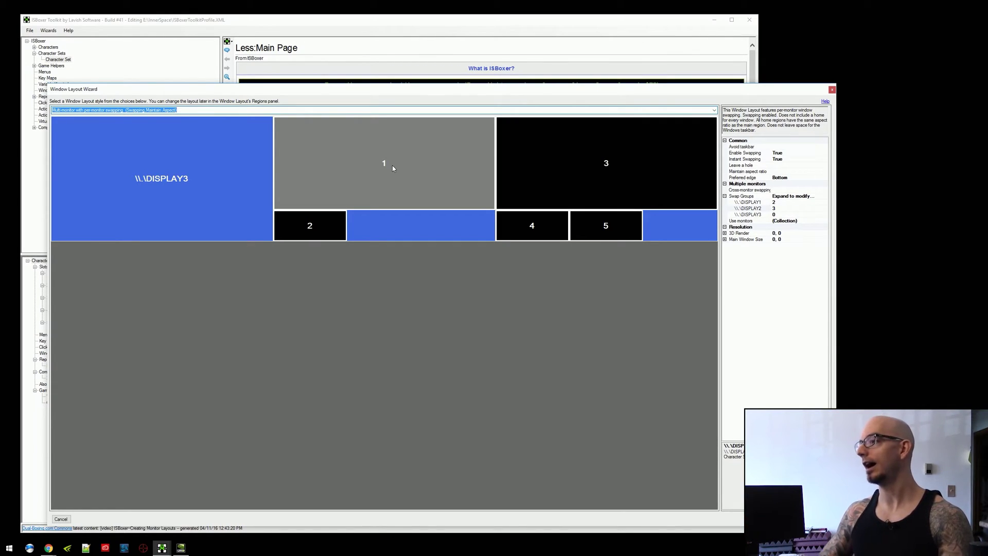
- Set the swap groups to 4 for DISPLAY1 and 1 for DISPLAY2, then reselect the per-monitor swapping layout with Maintain Aspect
left_click(774, 208)
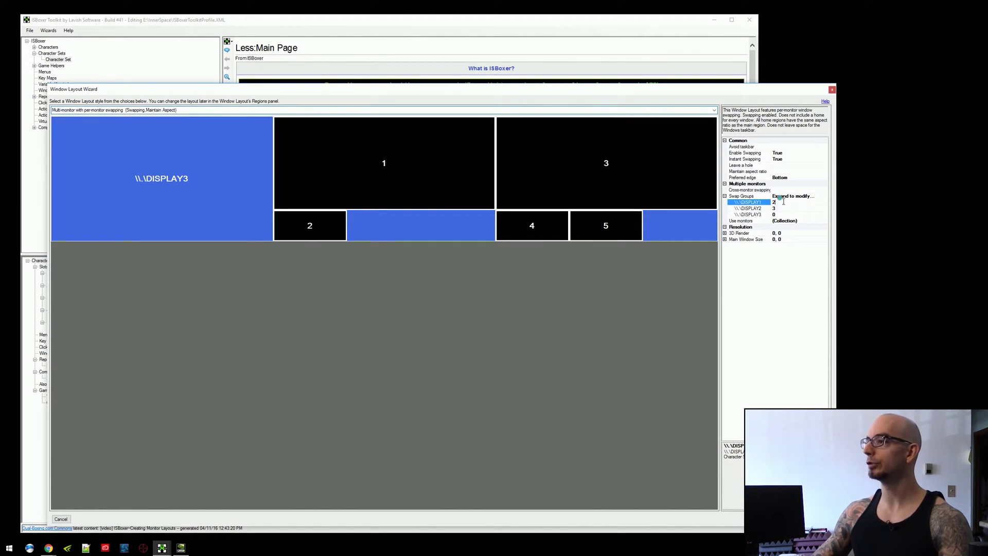
type("1")
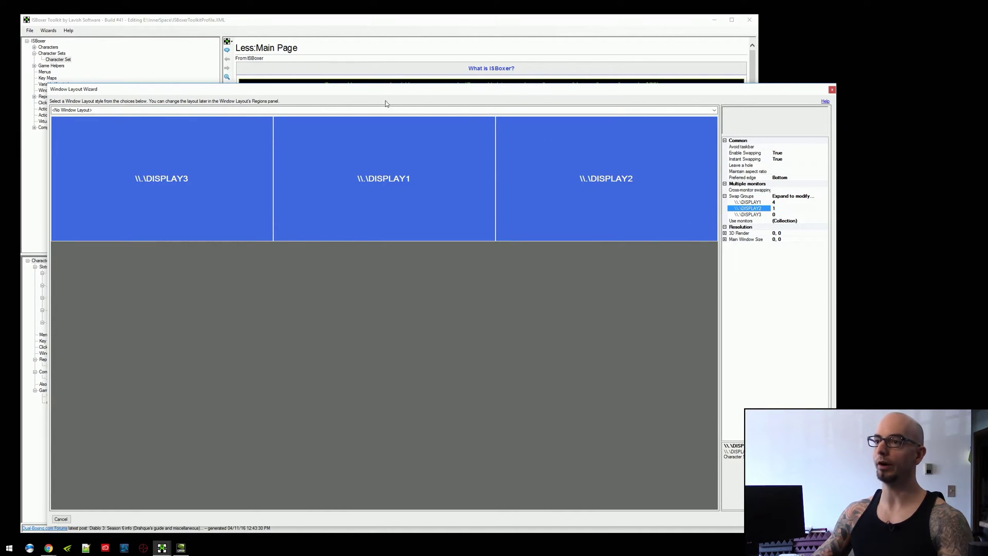
left_click(386, 110)
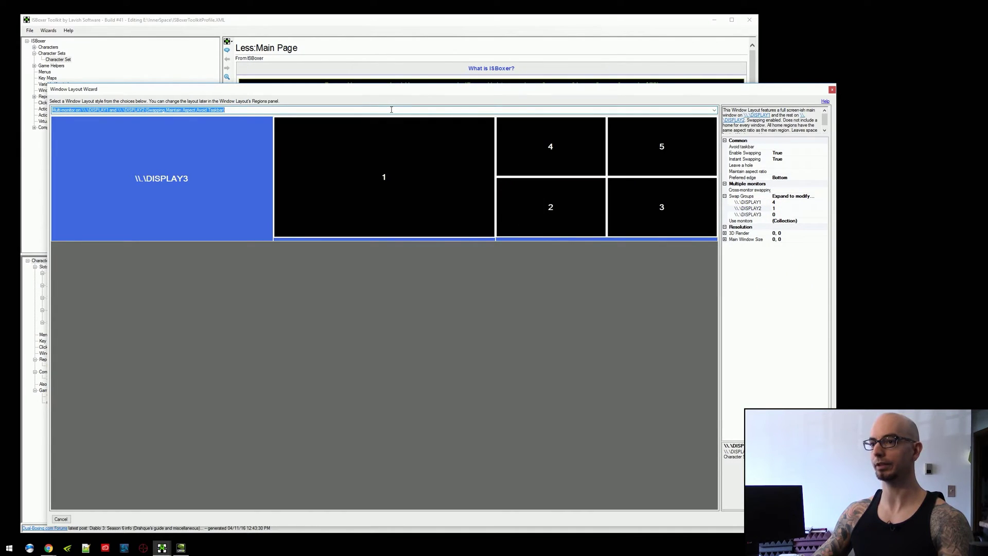
key("Down")
key("Down")
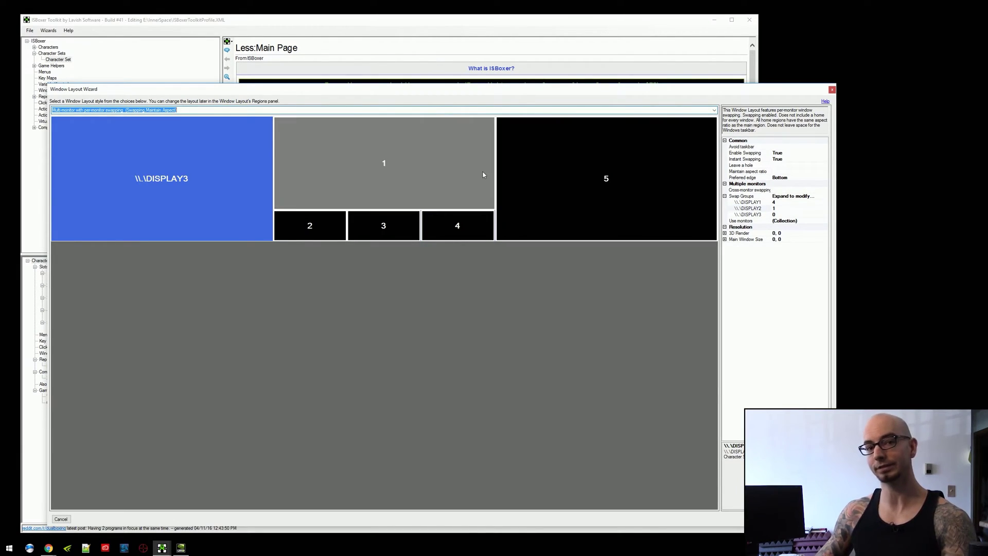
- Set the swap groups to 1 for DISPLAY1, 2 for DISPLAY2 and 2 for DISPLAY3
left_click(779, 203)
type("1")
key("Down")
type("2")
key("Down")
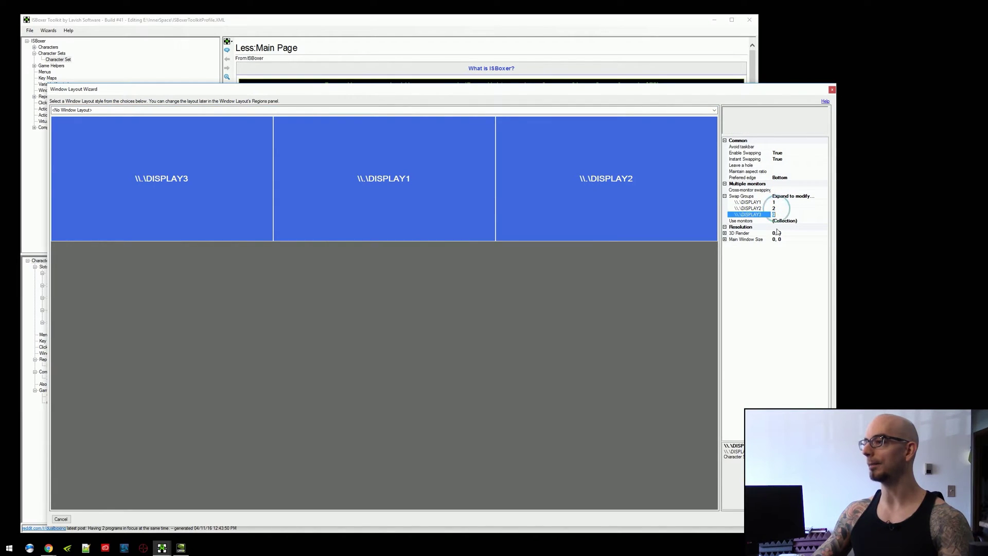
type("2")
left_click(774, 269)
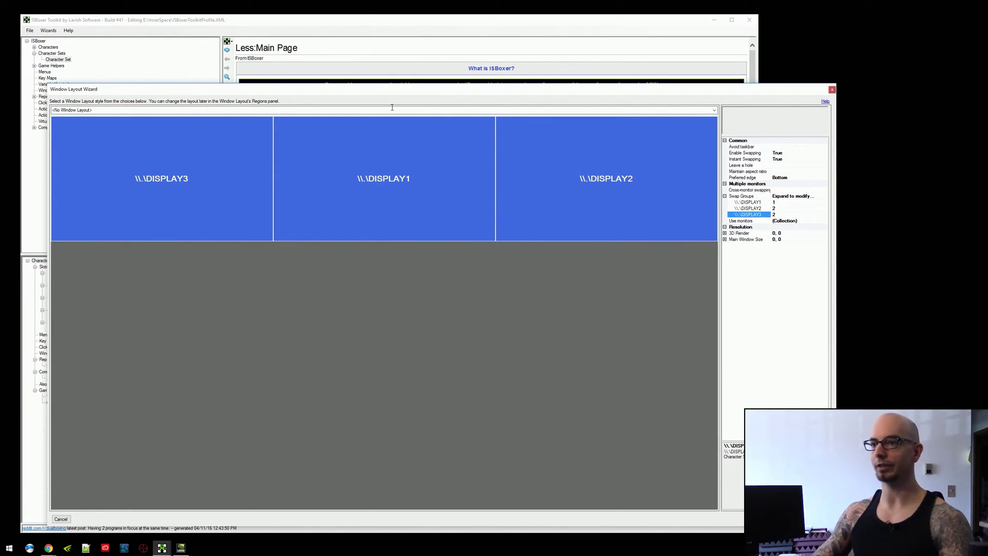
- Apply the per-monitor swapping layout (Swapping,Maintain Aspect) across all three displays and complete the wizard
left_click(393, 108)
scroll(391, 110, "down", 3)
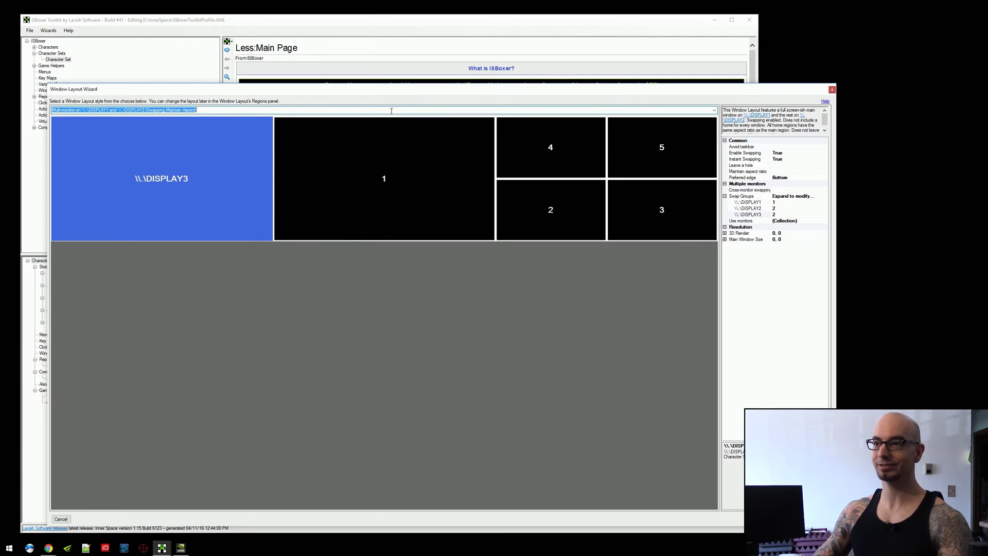
scroll(392, 110, "down", 3)
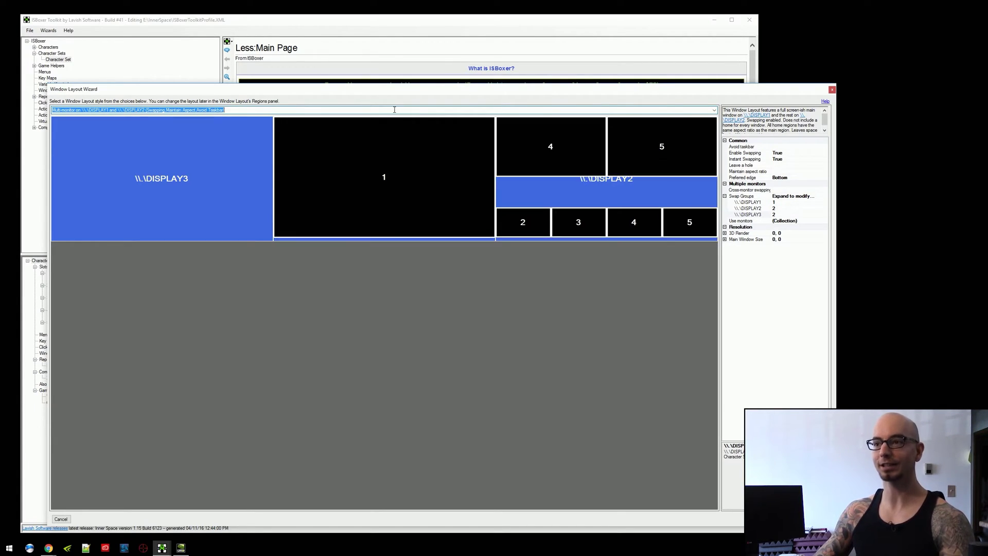
scroll(396, 110, "down", 1)
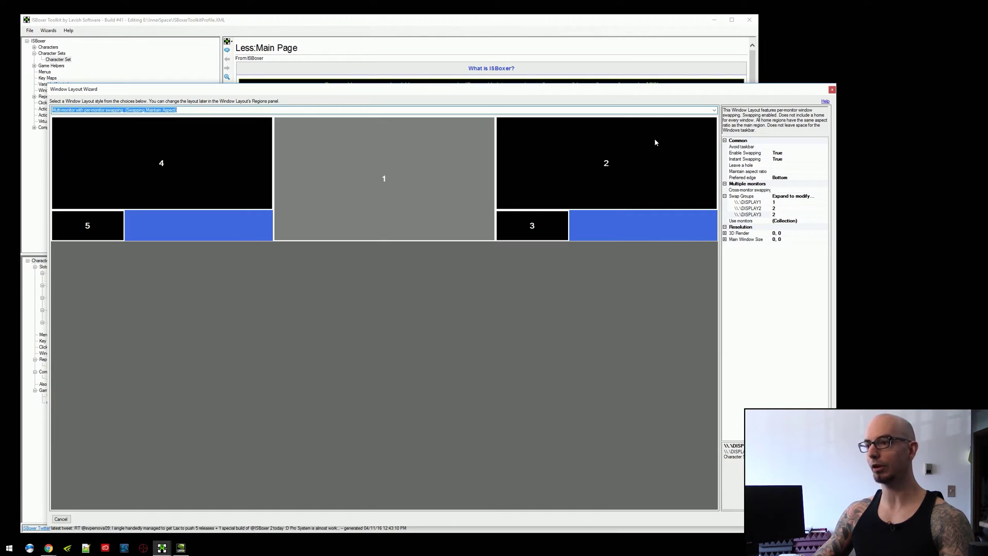
left_click(741, 516)
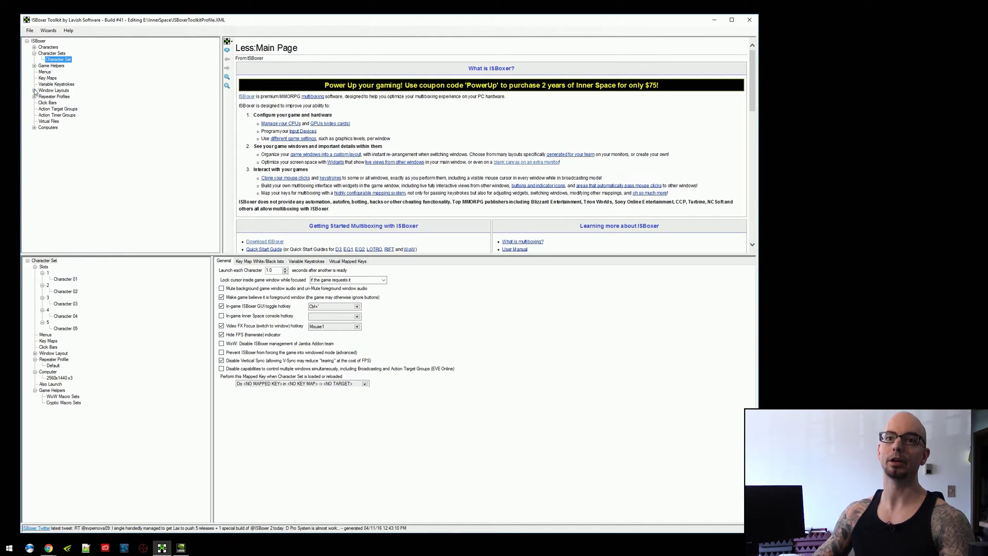
- Open the regions of the new Character Set window layout and enlarge its layout preview
left_click(34, 91)
left_click(59, 97)
left_click(49, 267)
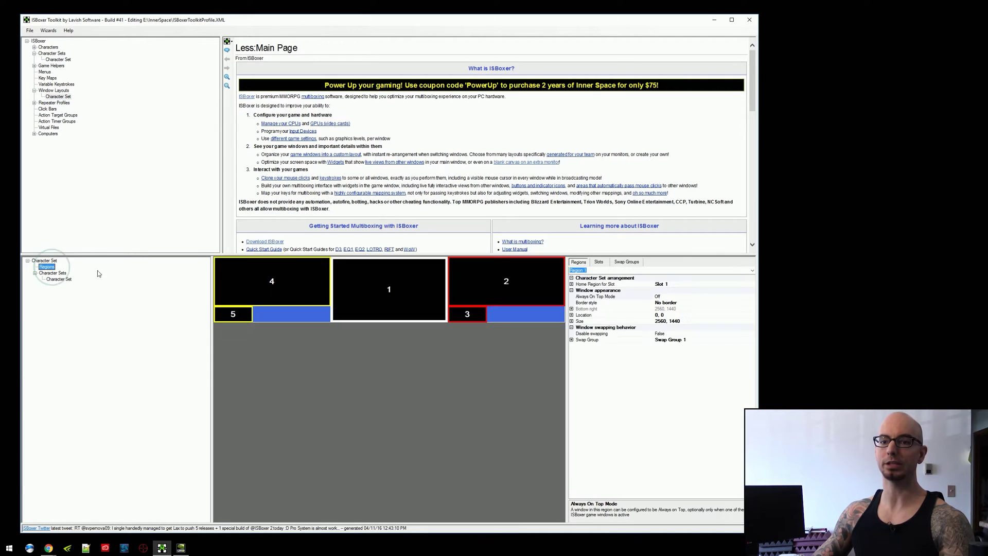
left_click_drag(214, 371, 62, 361)
left_click_drag(149, 254, 146, 95)
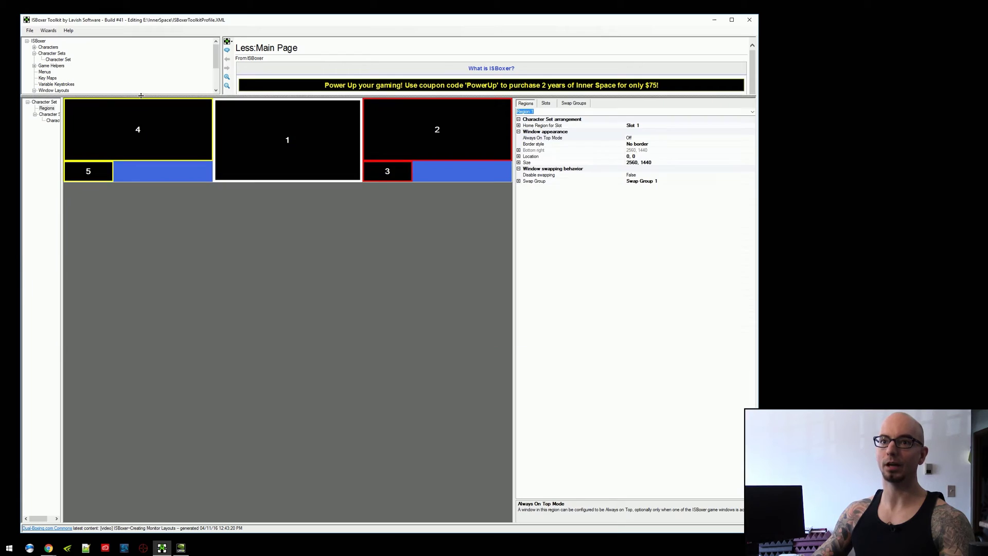
left_click_drag(513, 254, 687, 258)
left_click_drag(758, 263, 872, 264)
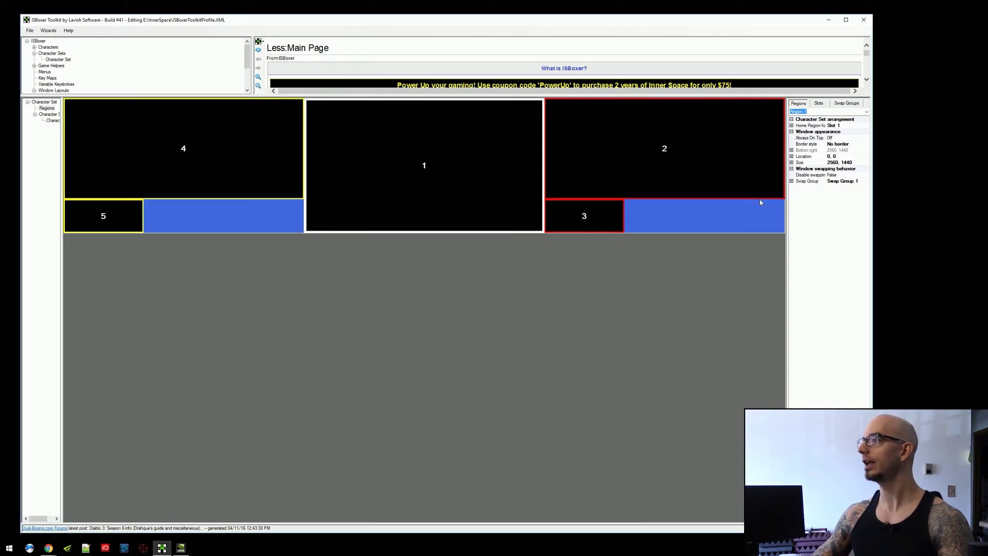
- Examine the roaming slot, special regions and border color of Swap Groups 1 to 3
left_click(846, 103)
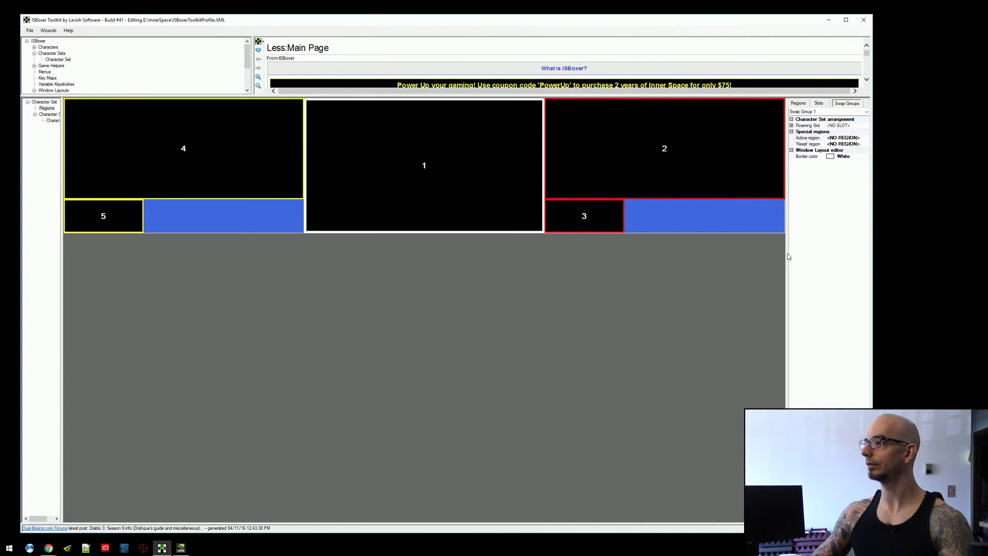
left_click_drag(789, 256, 762, 252)
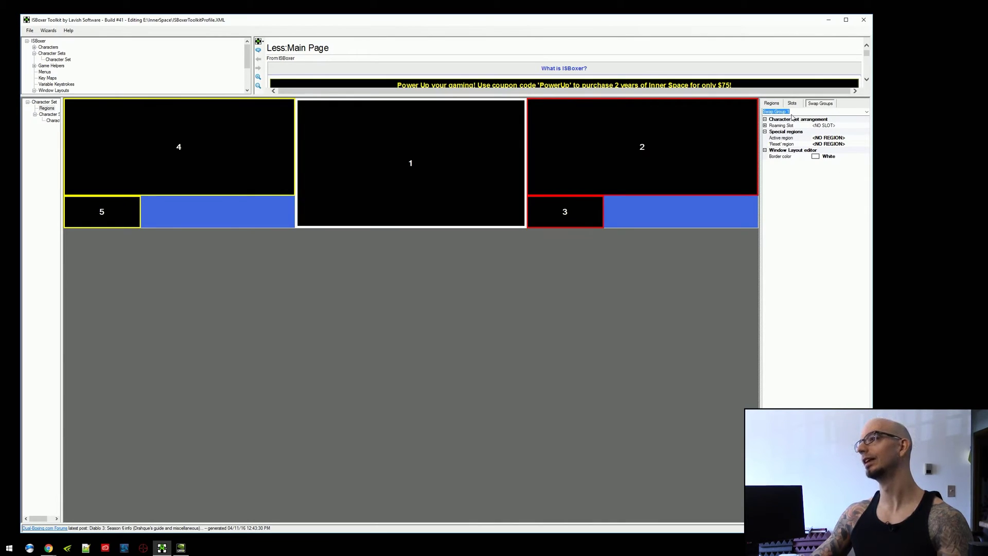
left_click(866, 111)
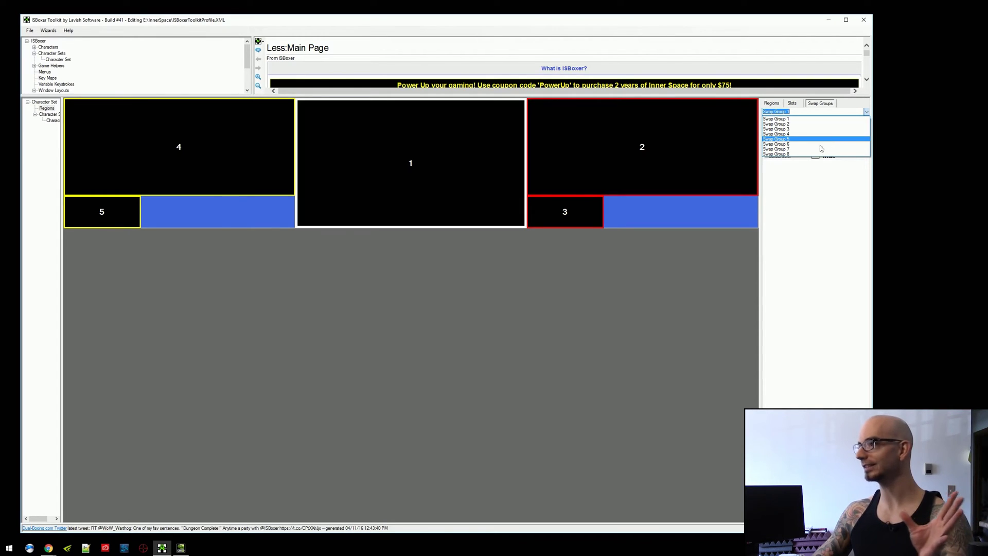
left_click(866, 112)
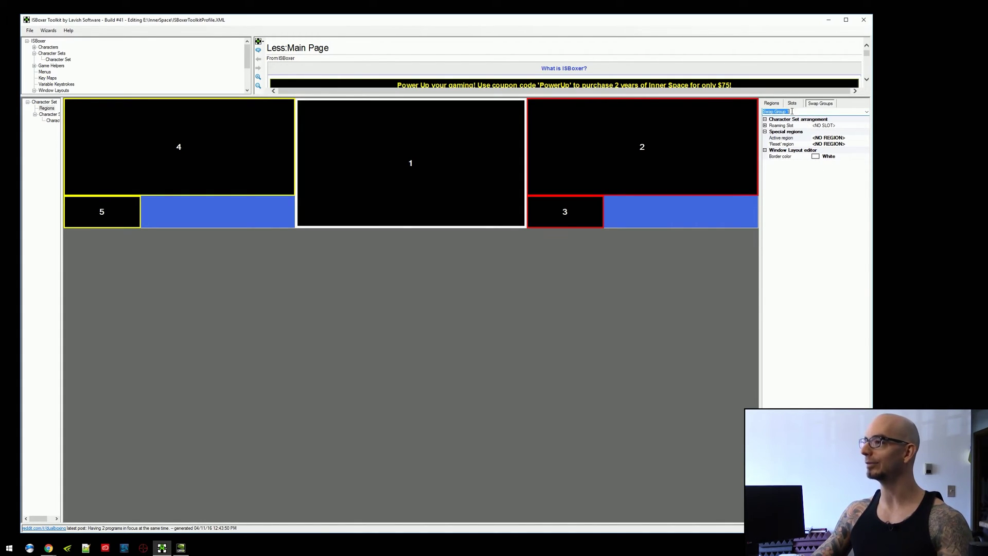
scroll(847, 112, "down", 1)
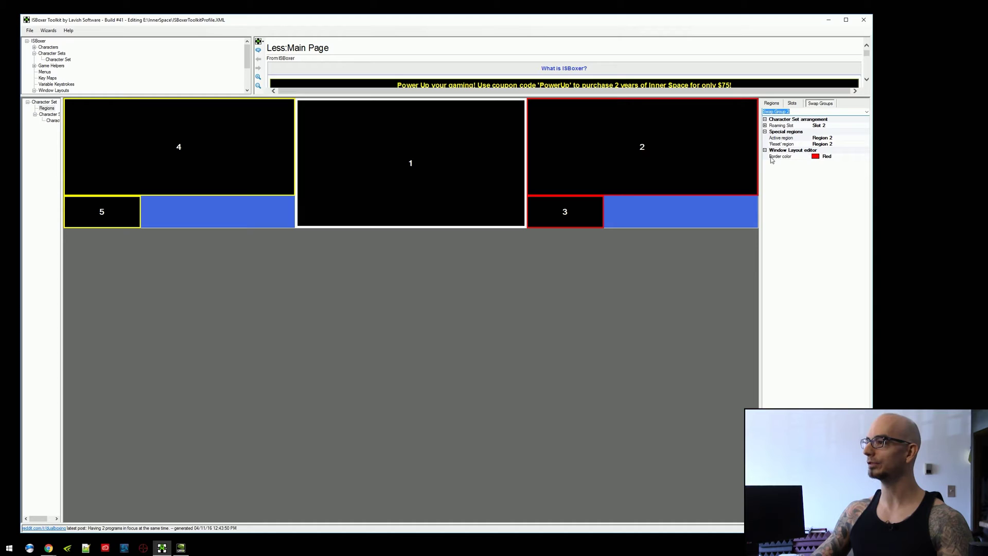
scroll(830, 109, "down", 1)
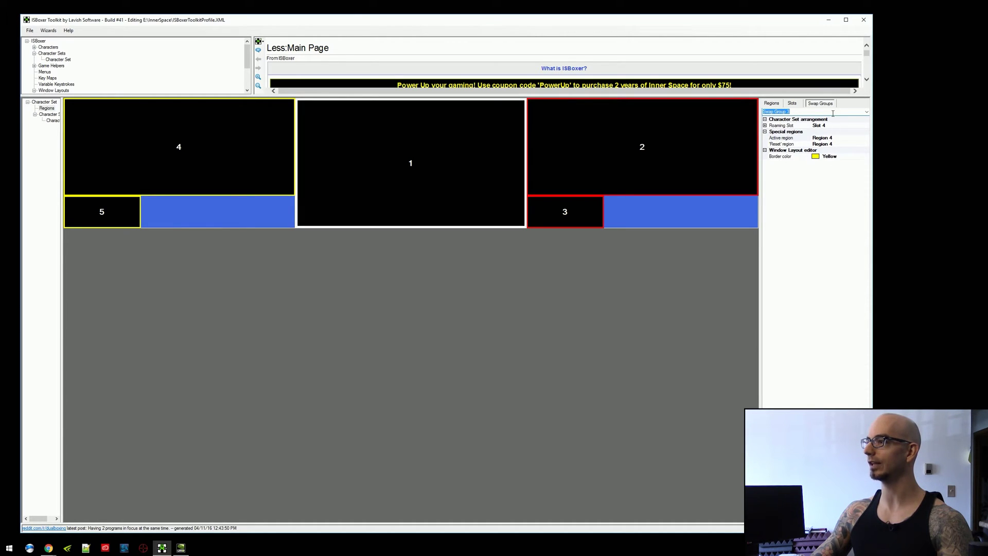
- Look through the web colors available for the border color of Swap Group 1
scroll(803, 112, "down", 1)
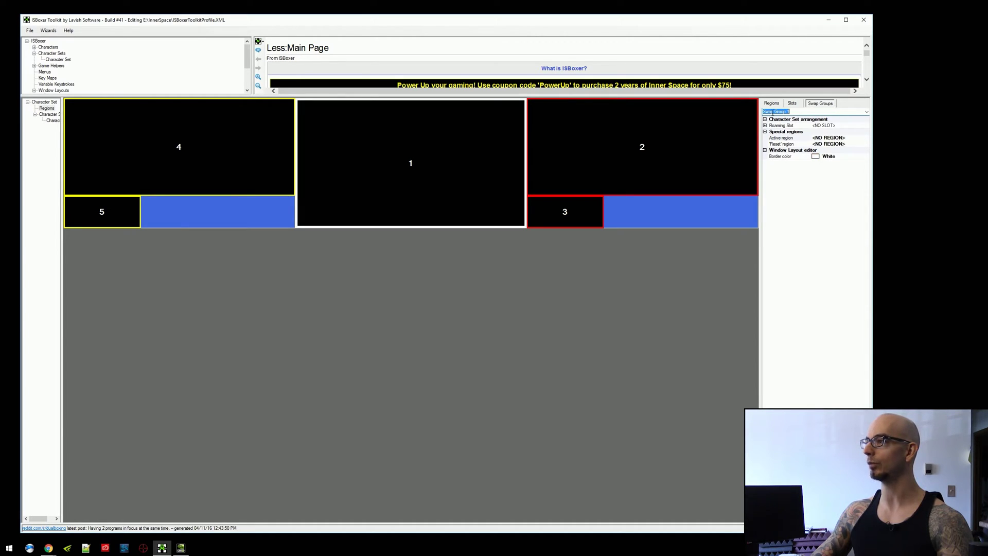
left_click(833, 155)
left_click(867, 156)
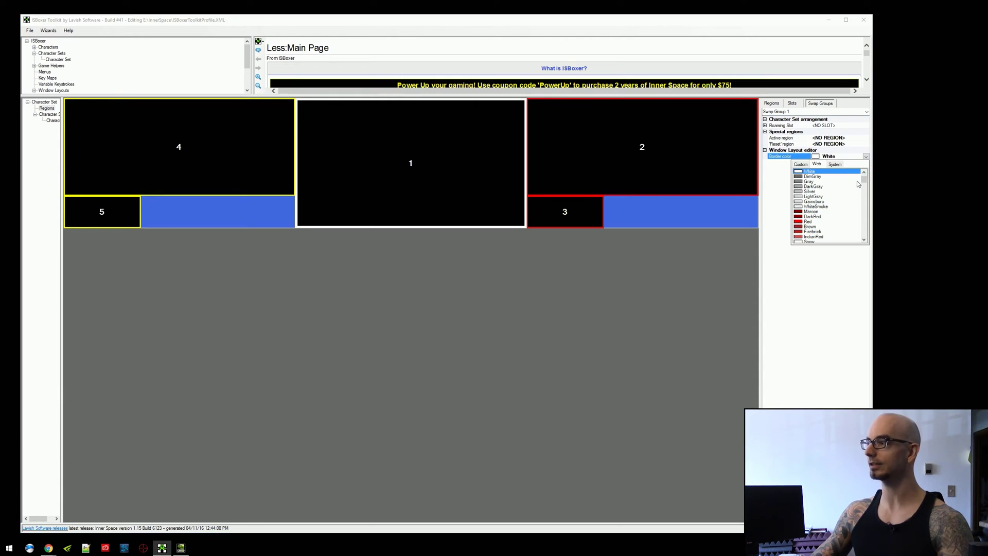
left_click_drag(866, 180, 866, 217)
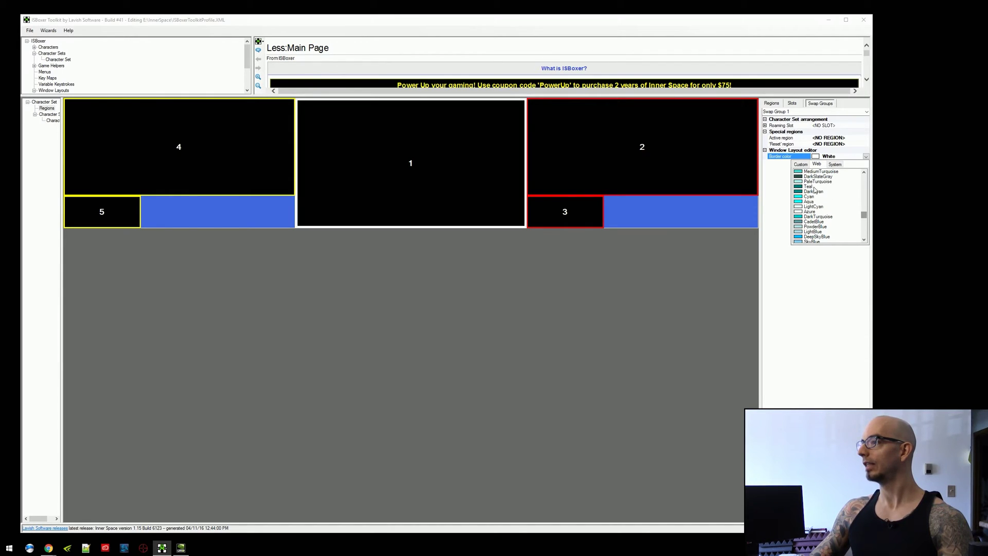
left_click_drag(866, 218, 866, 233)
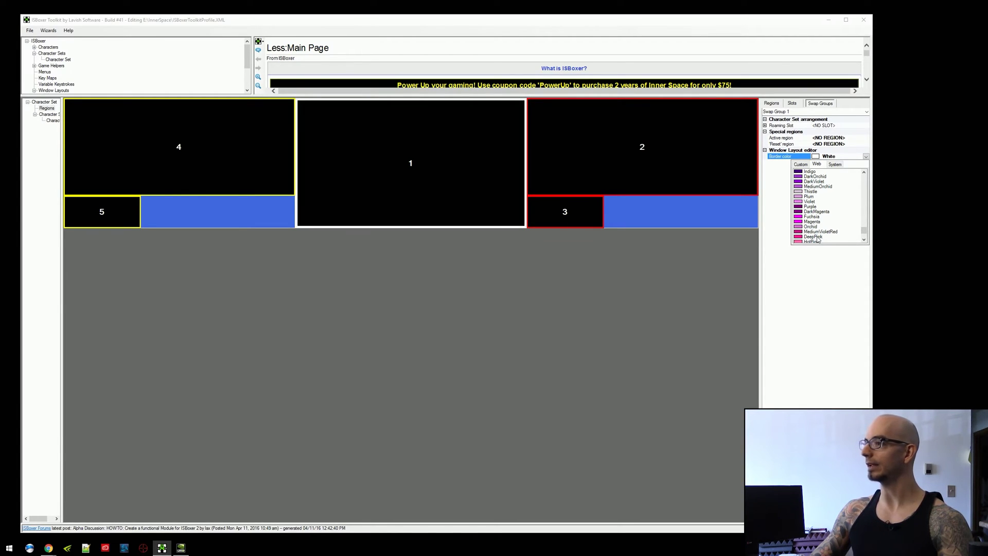
left_click(867, 157)
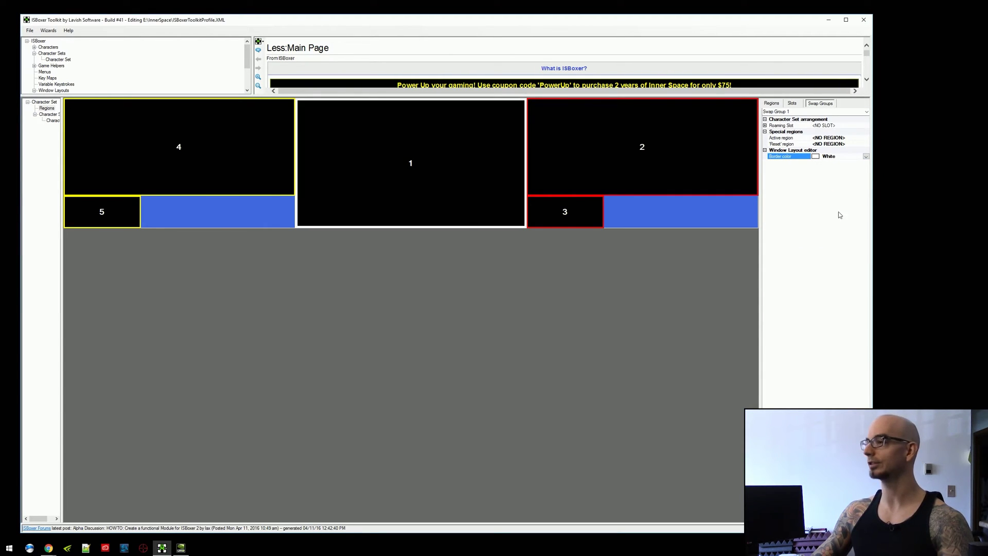
- Compare the width and height of Region 1 with those of Region 2 in the region properties
left_click(772, 103)
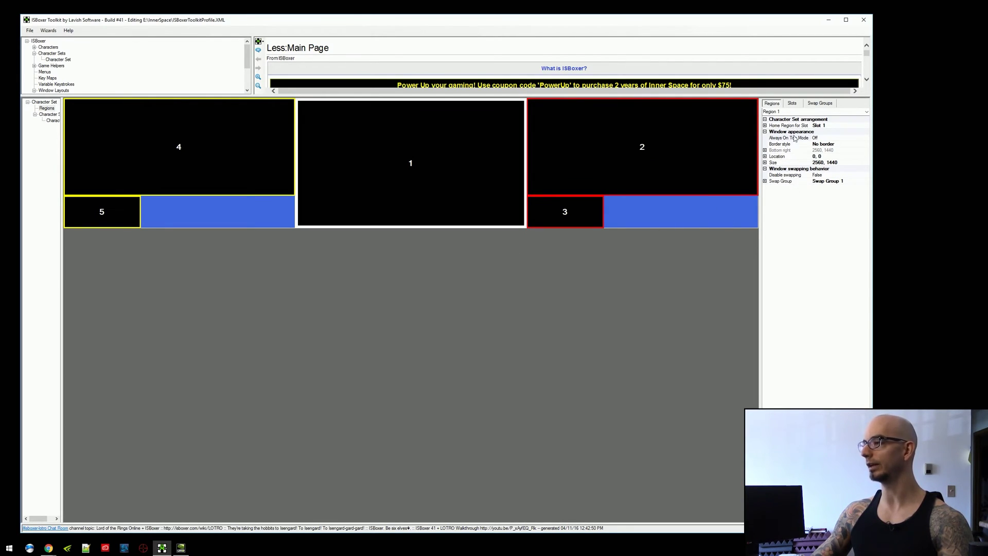
left_click(646, 148)
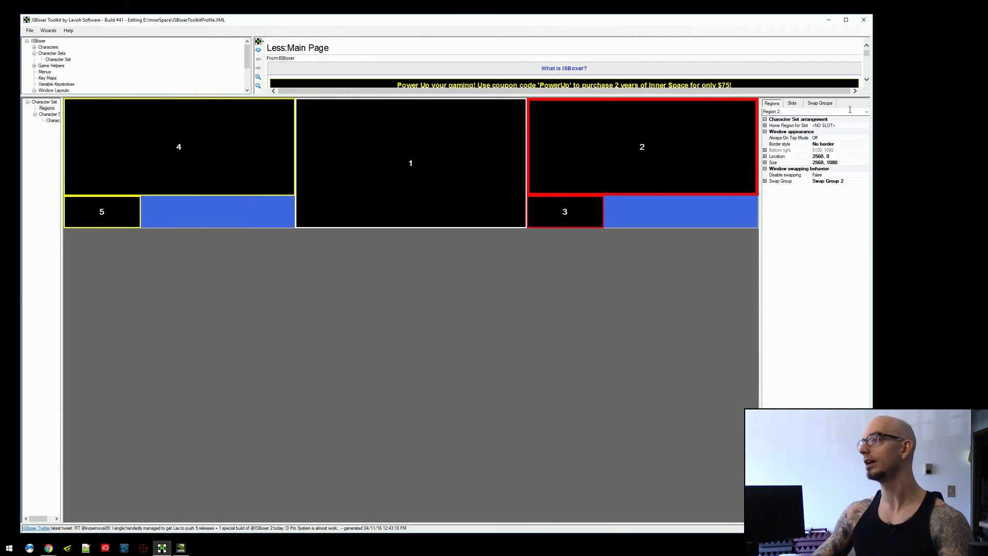
left_click(867, 112)
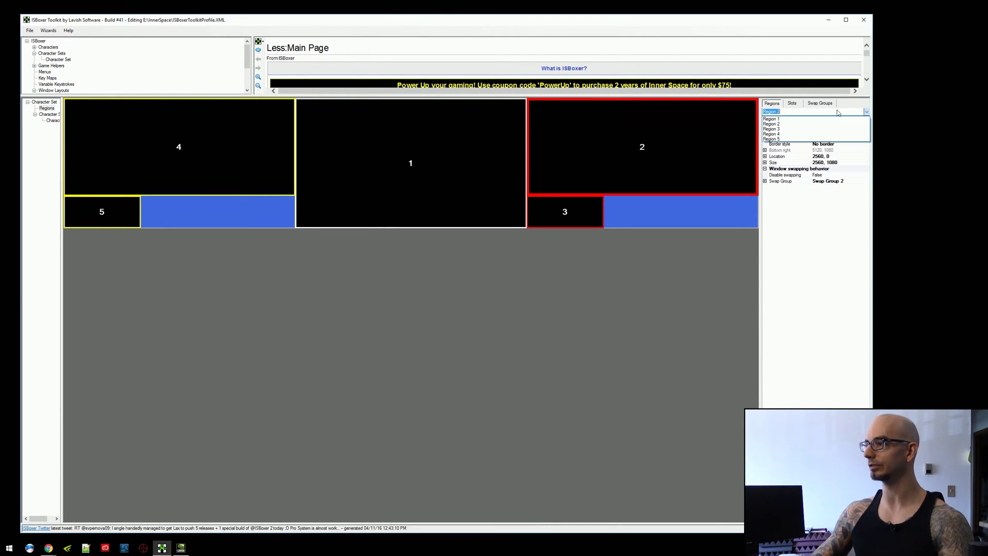
left_click(787, 124)
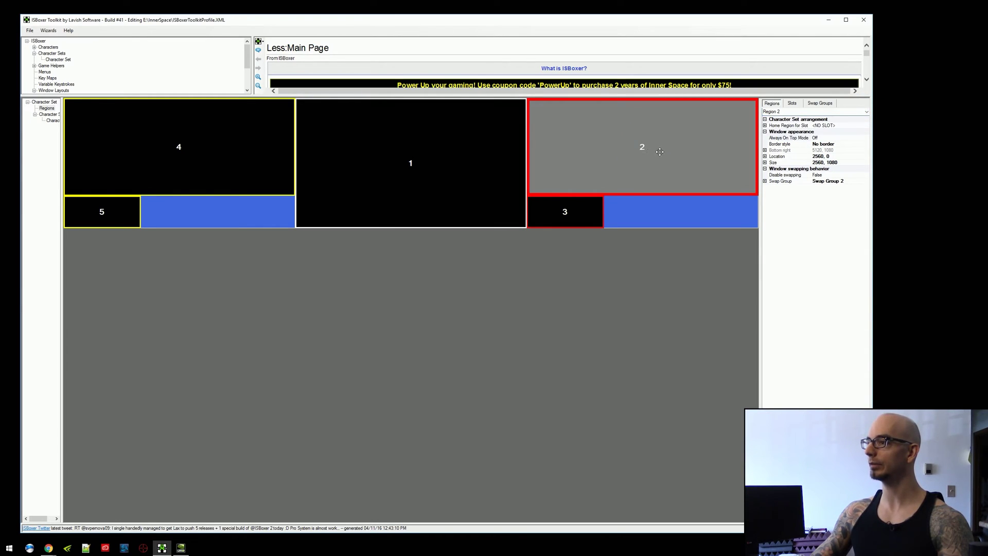
left_click(765, 162)
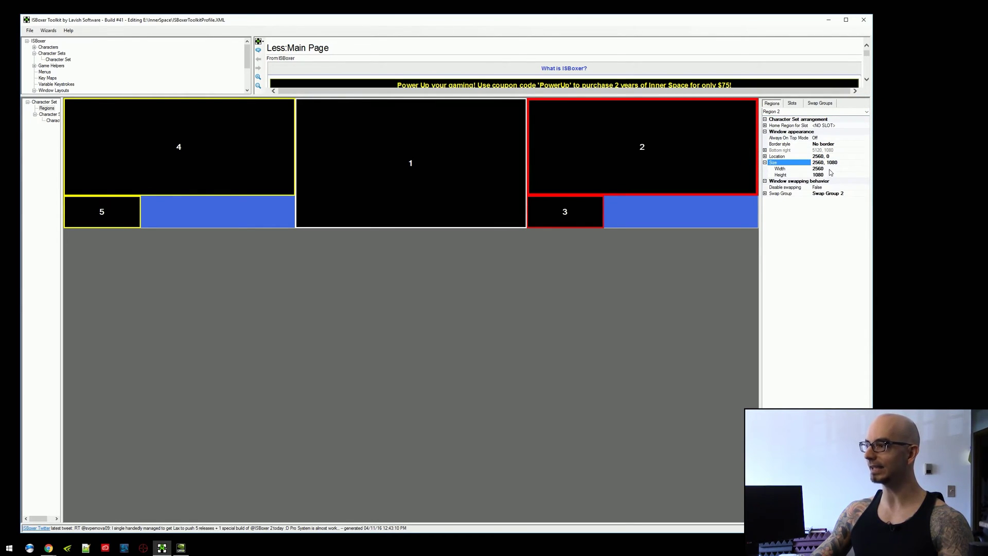
left_click(830, 170)
left_click(831, 175)
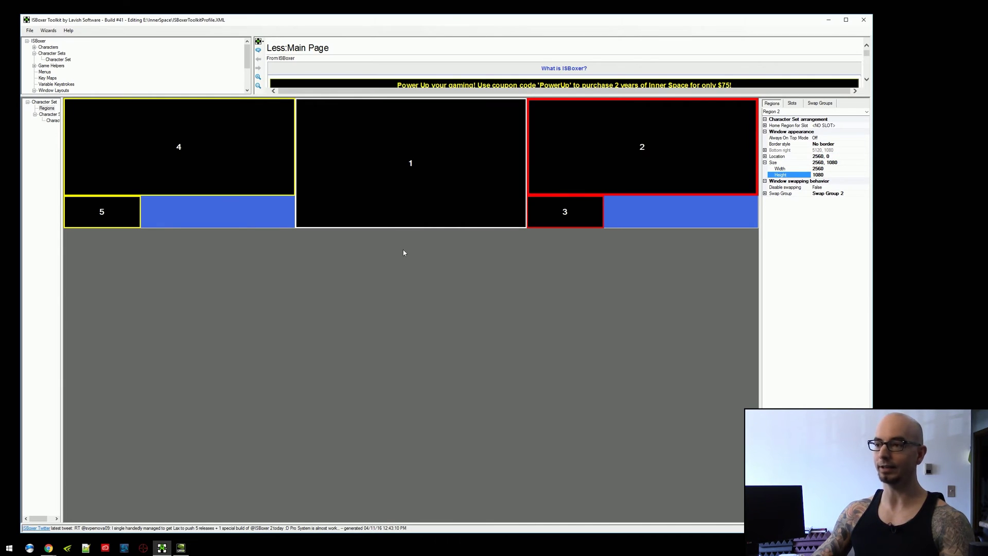
left_click(406, 159)
left_click(828, 169)
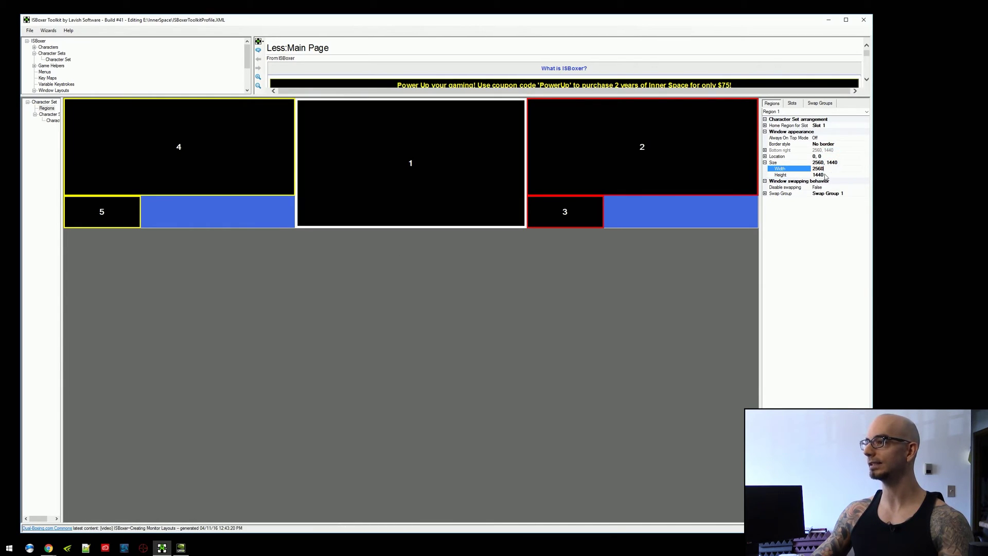
left_click(835, 175)
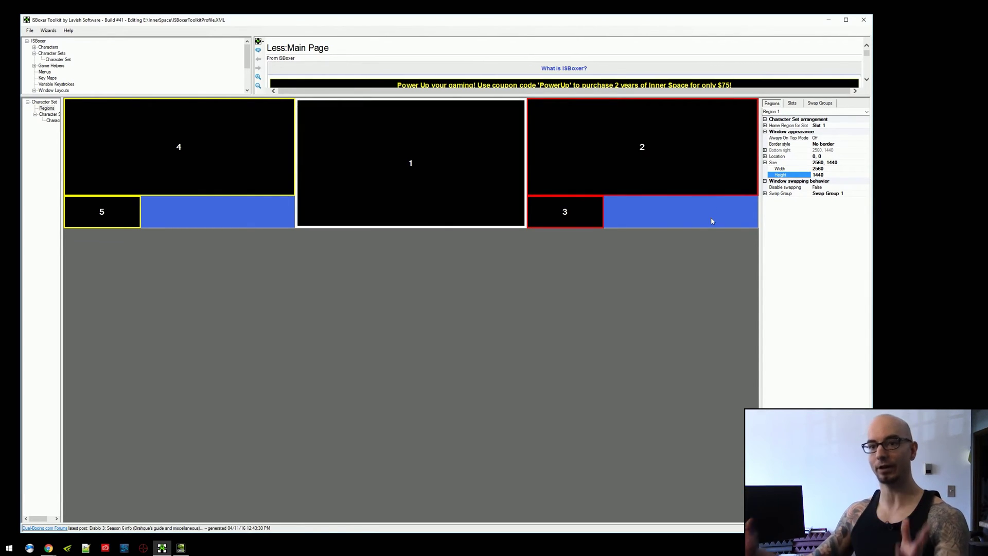
left_click(688, 162)
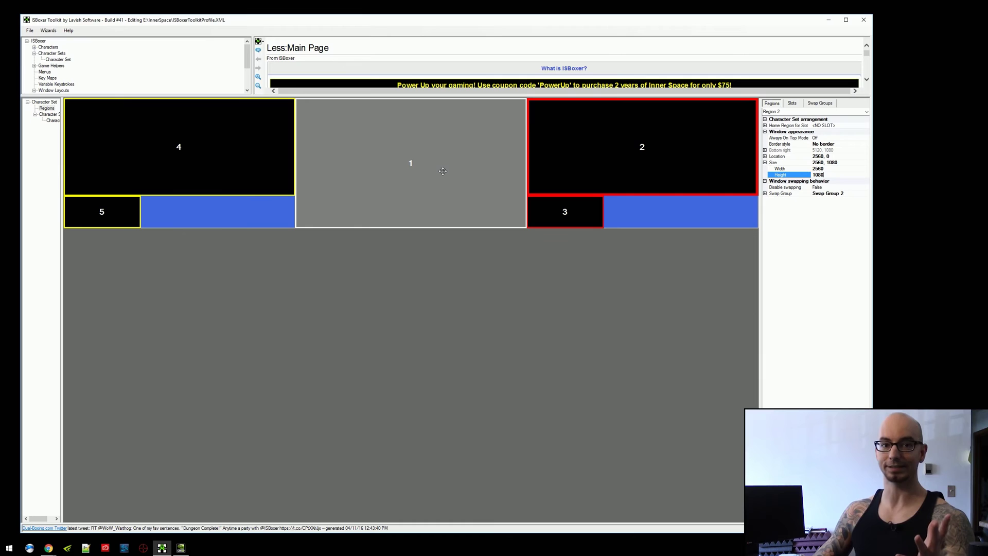
- Set the height of Region 1 to 1080, and resize it back to the full monitor height of 1440
left_click(432, 172)
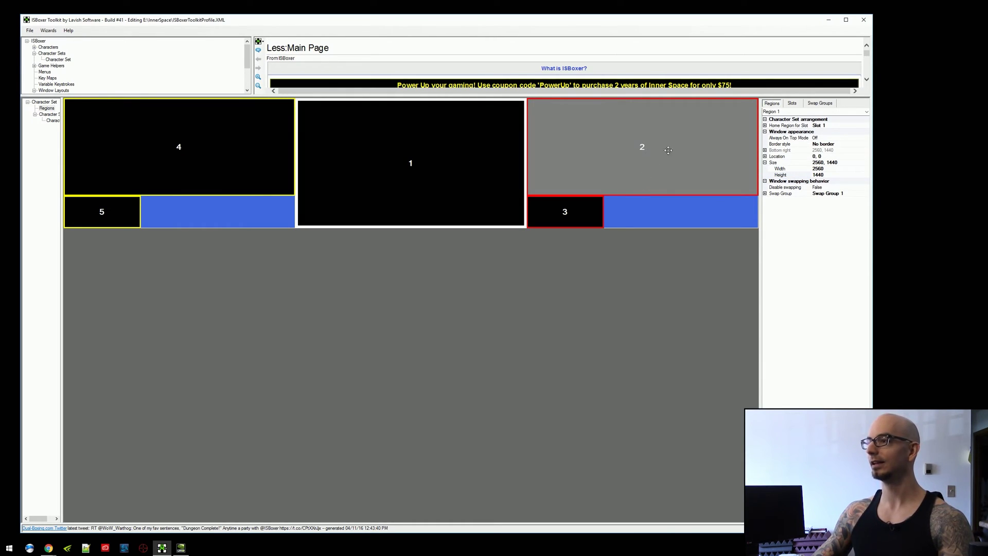
left_click(833, 175)
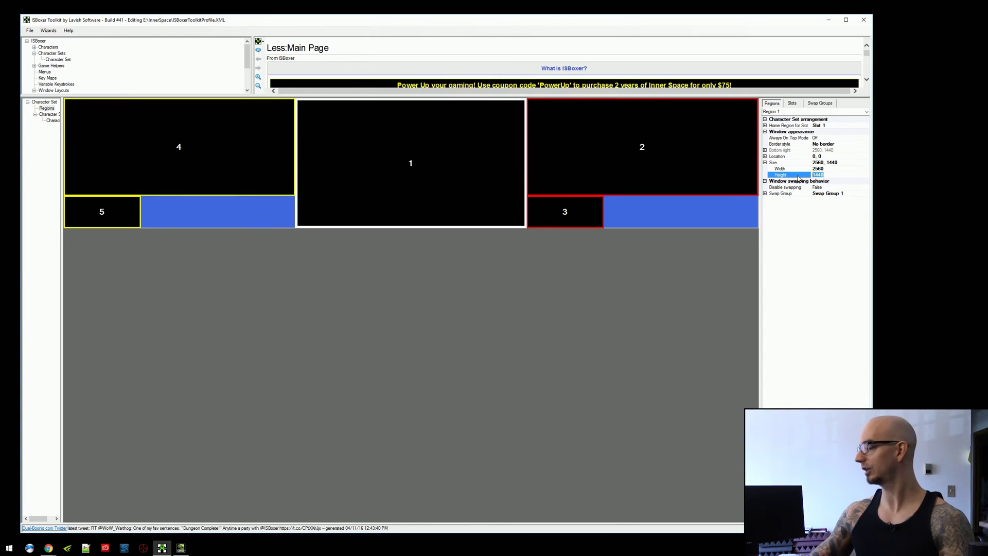
type("1080")
key("Return")
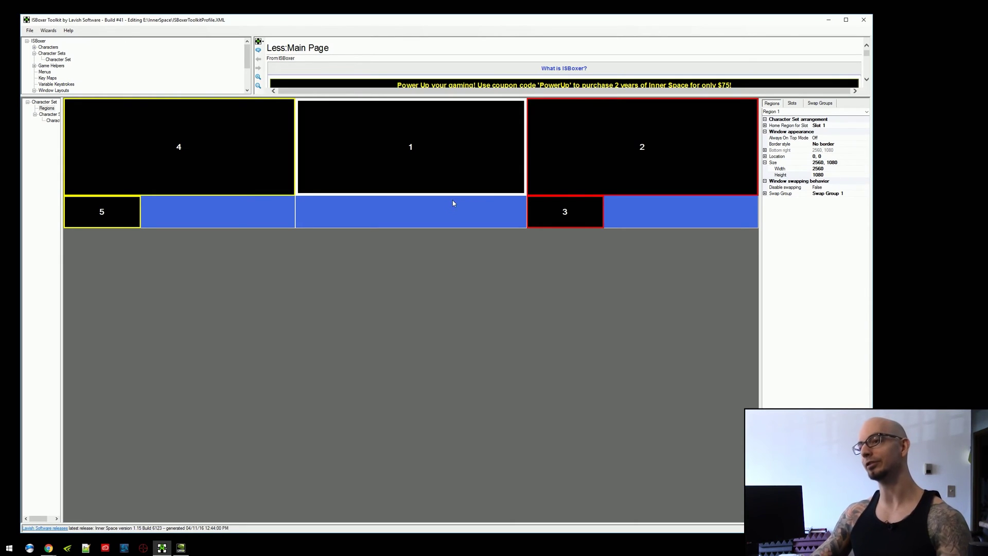
left_click_drag(457, 195, 464, 231)
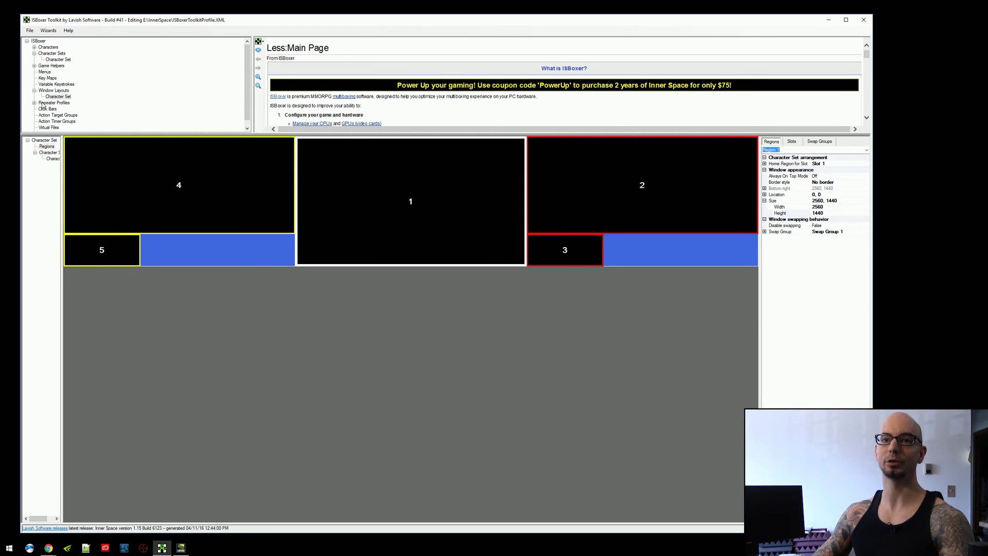
- Open the Default repeater profile and examine the available cursor positioning modes
left_click(40, 102)
left_click(52, 109)
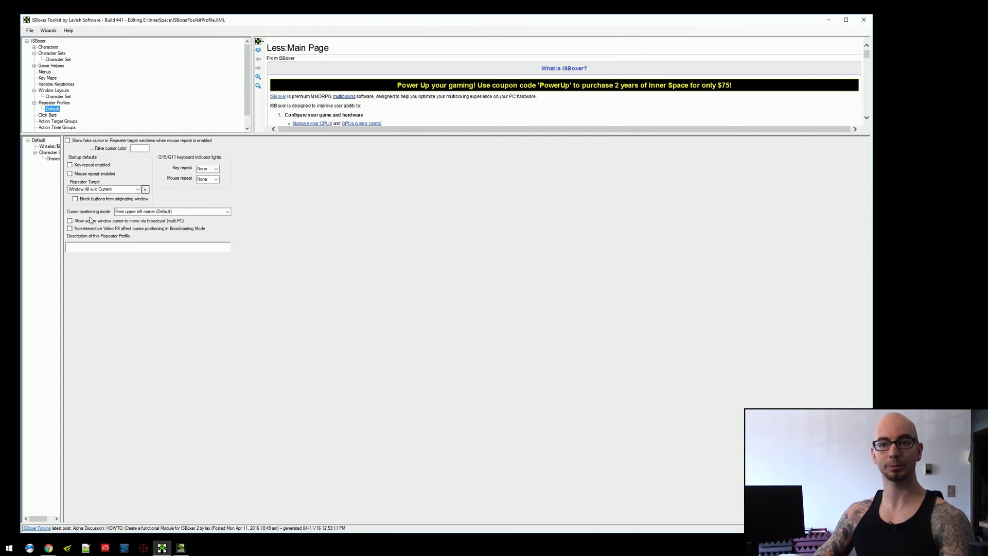
left_click(205, 212)
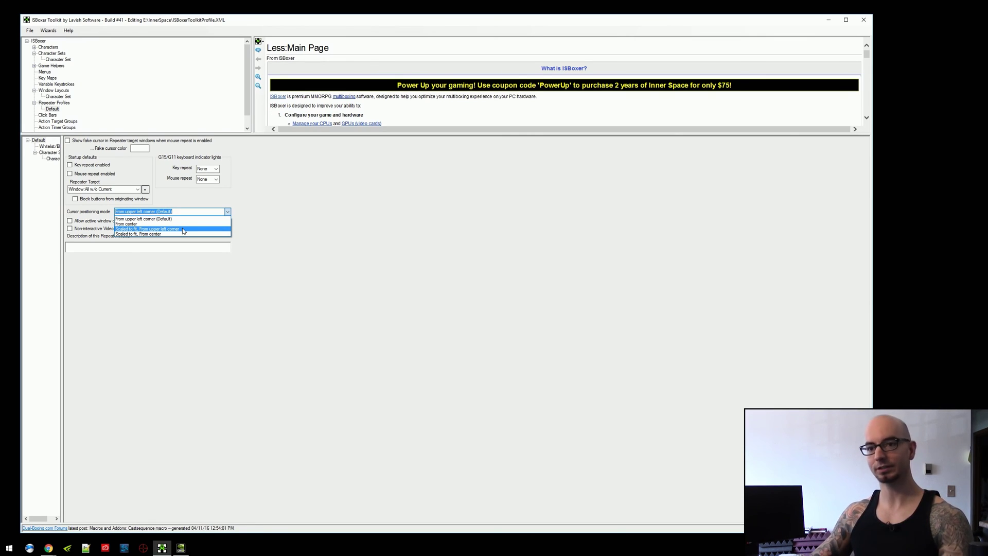
left_click(227, 211)
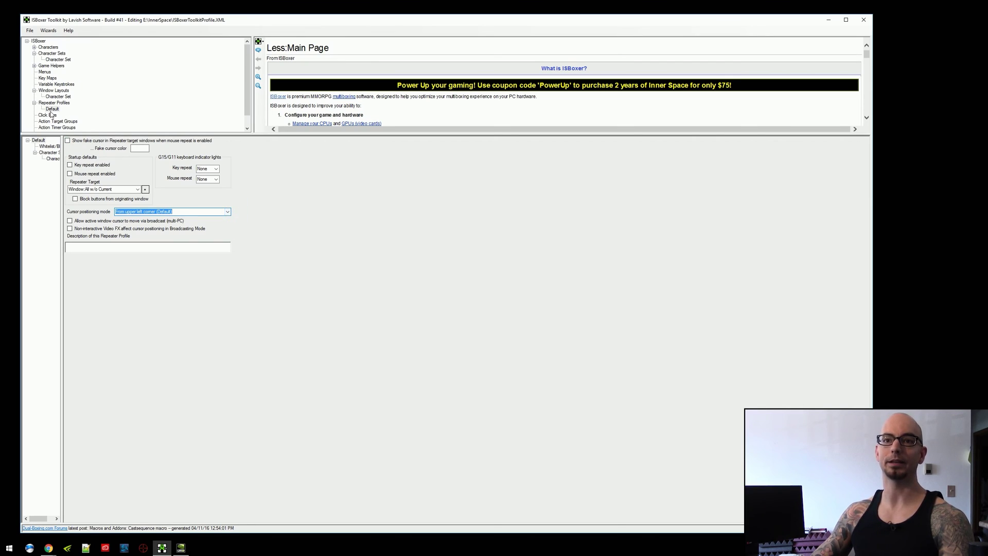
left_click(227, 211)
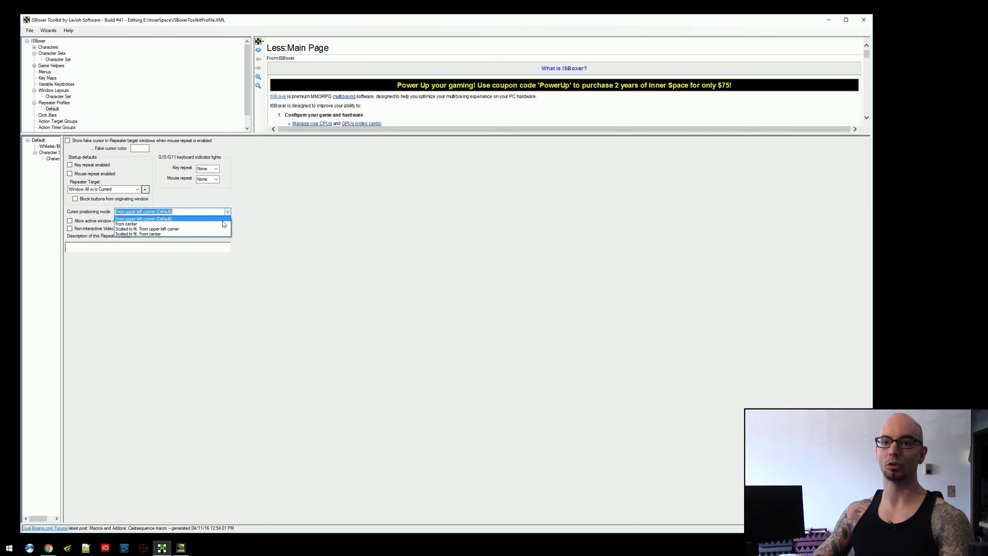
left_click(227, 211)
left_click(34, 103)
- Reopen the regions of the Character Set window layout and shrink Region 1 to 2560 x 1080, matching the height of Region 2
left_click(57, 96)
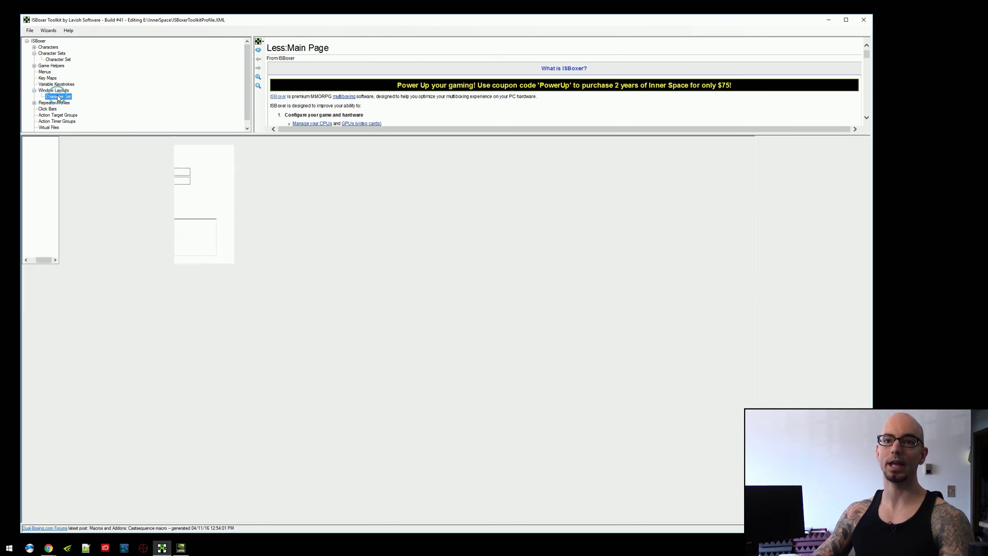
left_click(50, 90)
left_click(56, 96)
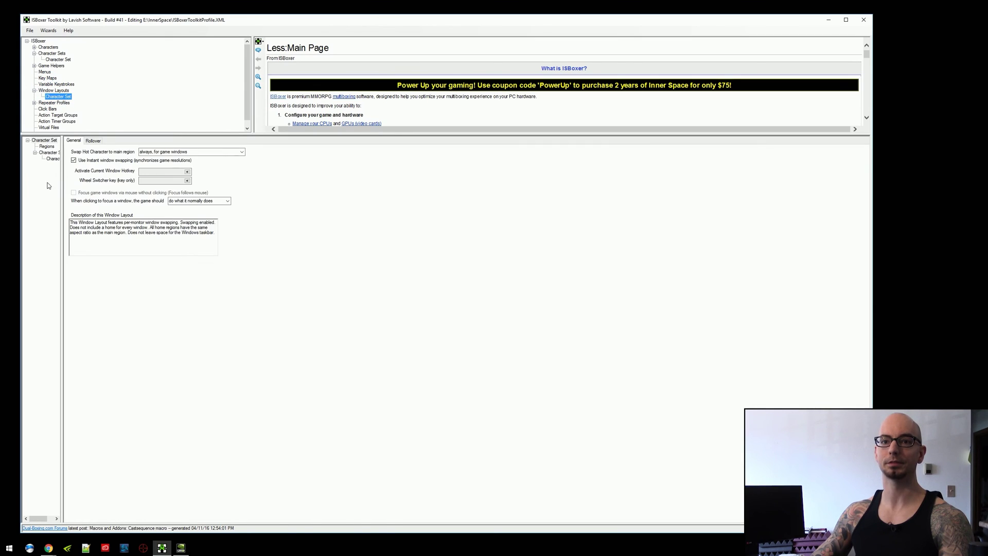
left_click(47, 146)
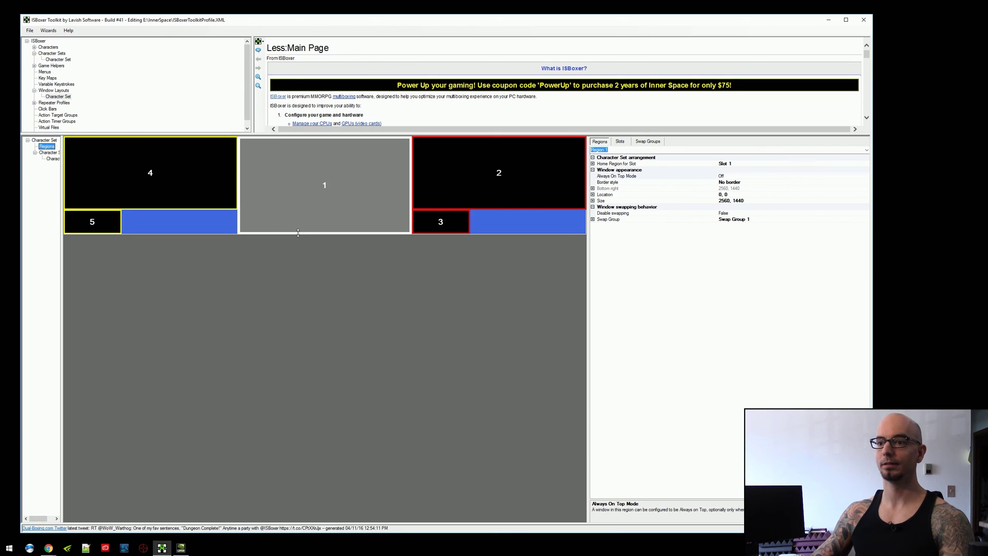
left_click_drag(296, 233, 327, 207)
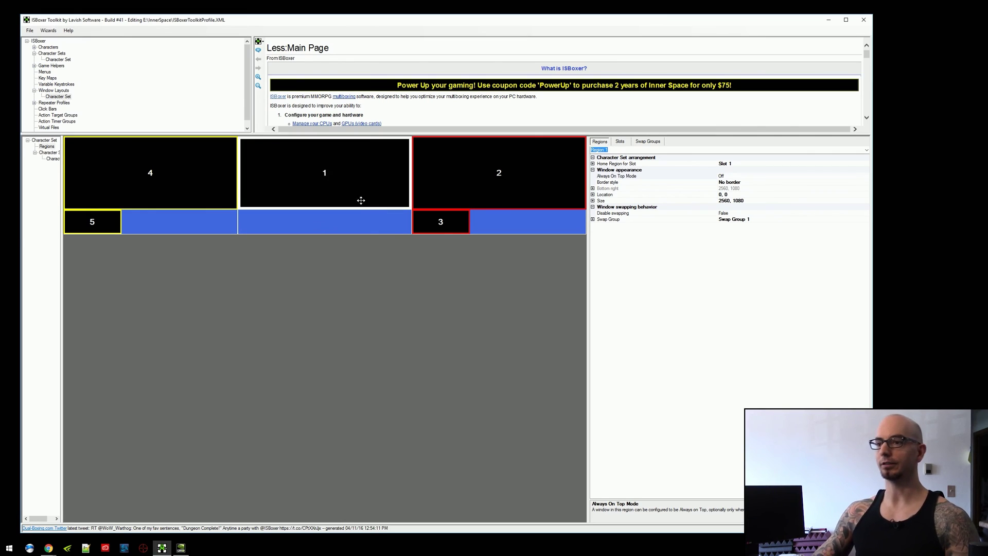
mouse_move(342, 208)
left_mouse_down()
mouse_move(352, 223)
mouse_move(352, 208)
left_mouse_up()
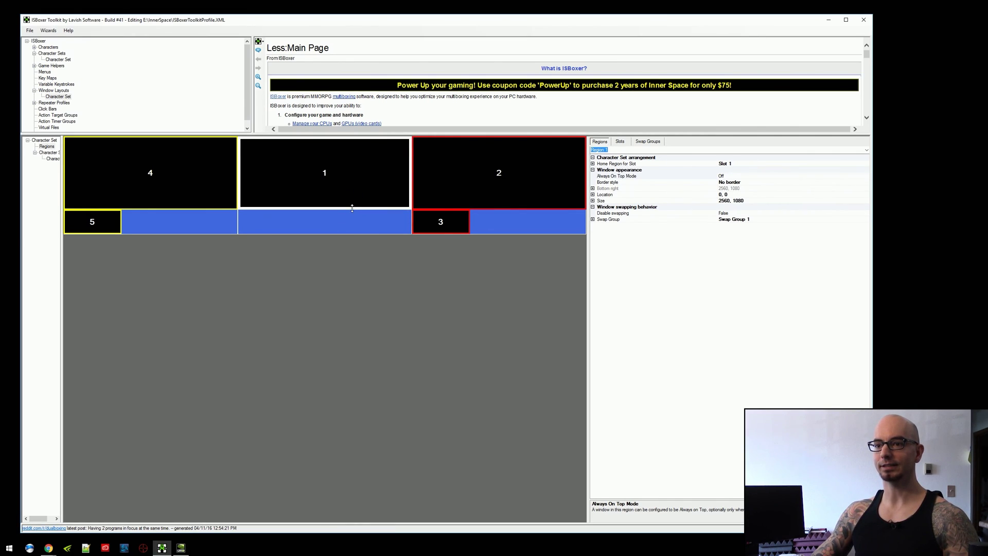